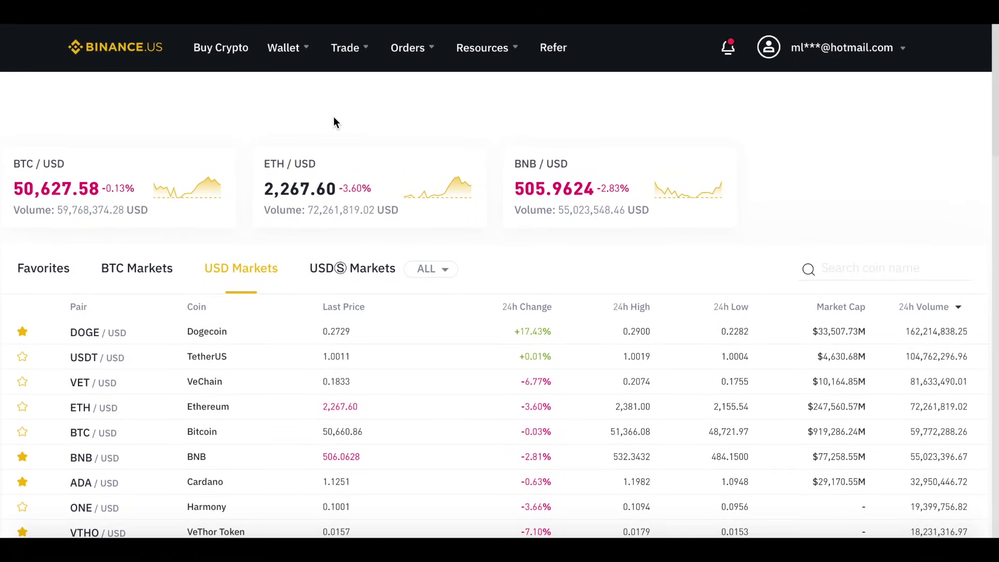
Browse the USD market list and open the wallet's Withdraw page.
scroll(333, 306, down, 3)
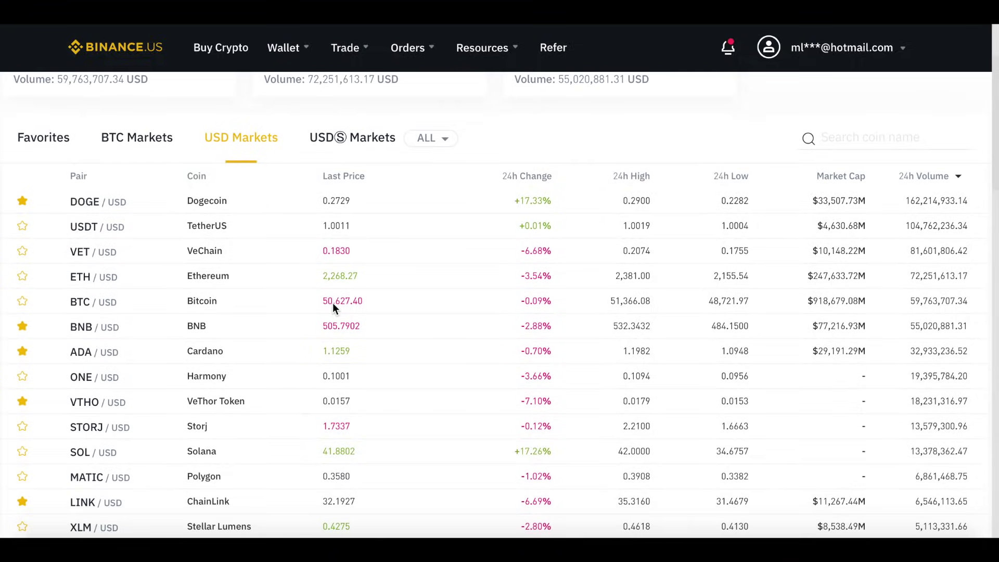
scroll(332, 306, down, 3)
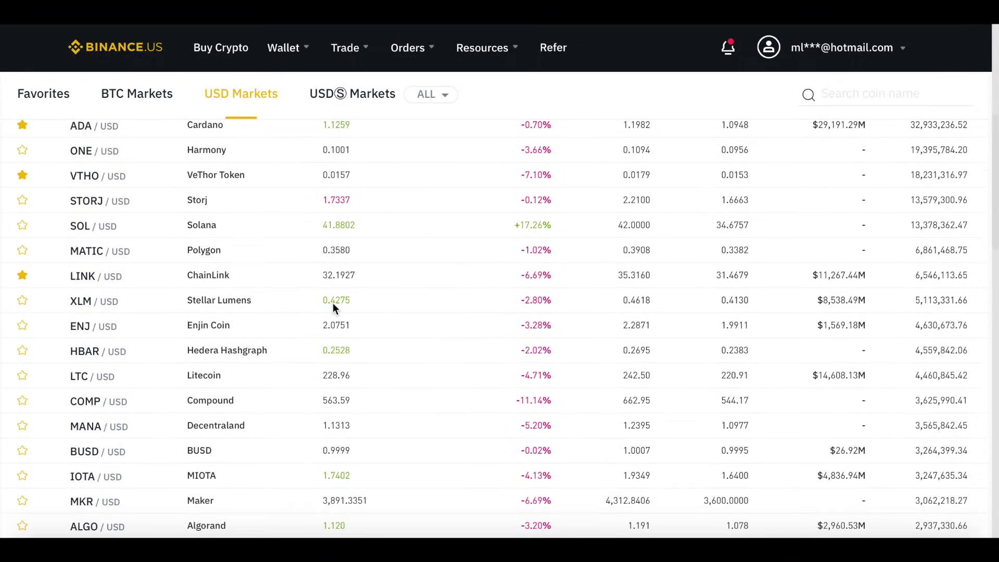
scroll(332, 305, up, 6)
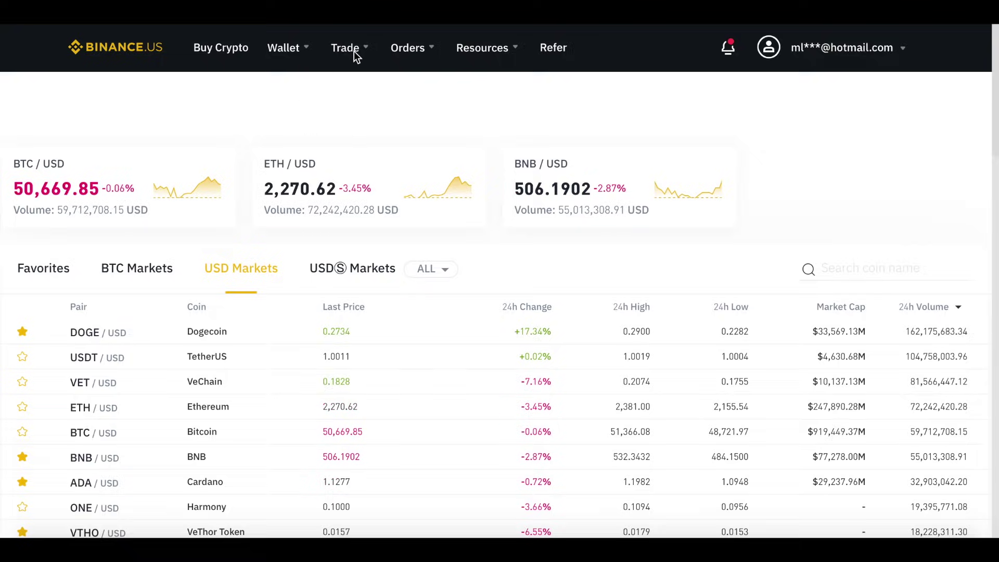
mouse_move(298, 52)
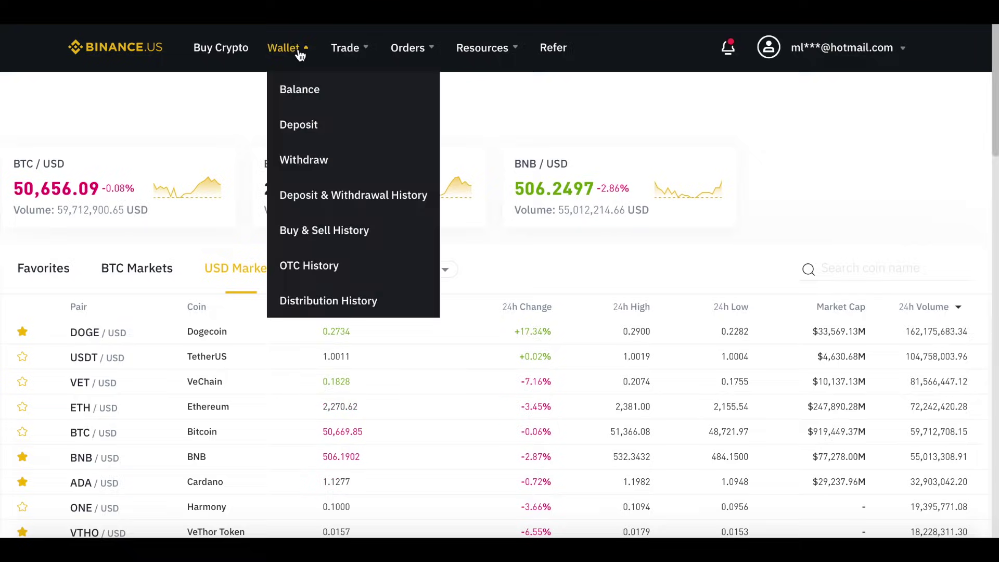
click(301, 161)
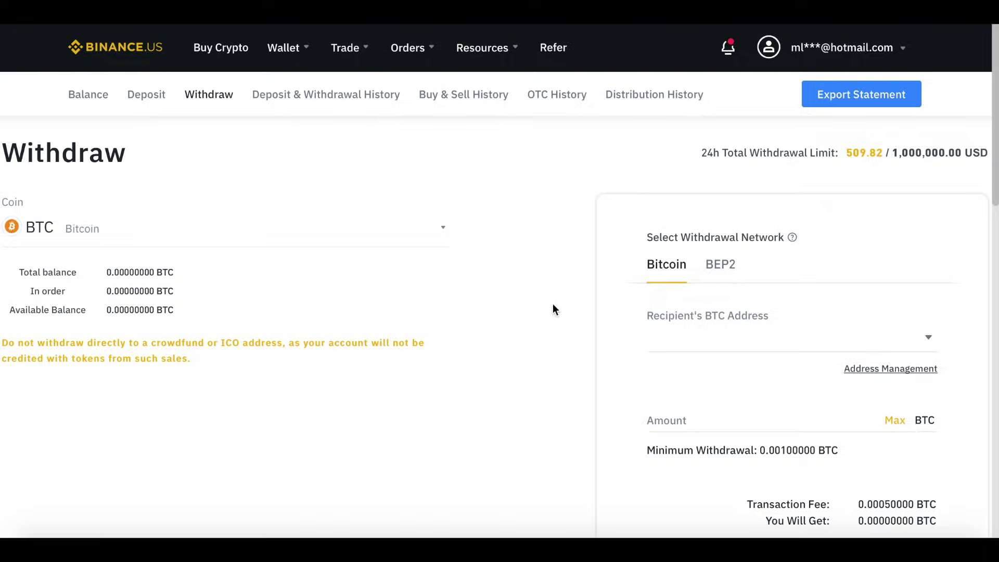
Choose BNB as the coin to withdraw and activate the recipient's BNB address field.
scroll(553, 303, down, 1)
scroll(275, 240, up, 1)
click(140, 232)
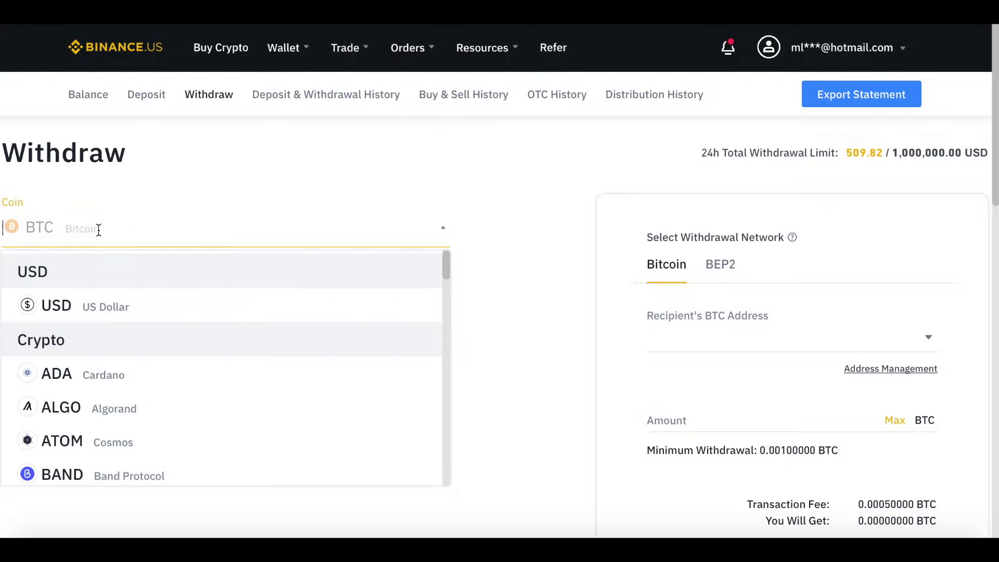
text(bnb)
click(95, 319)
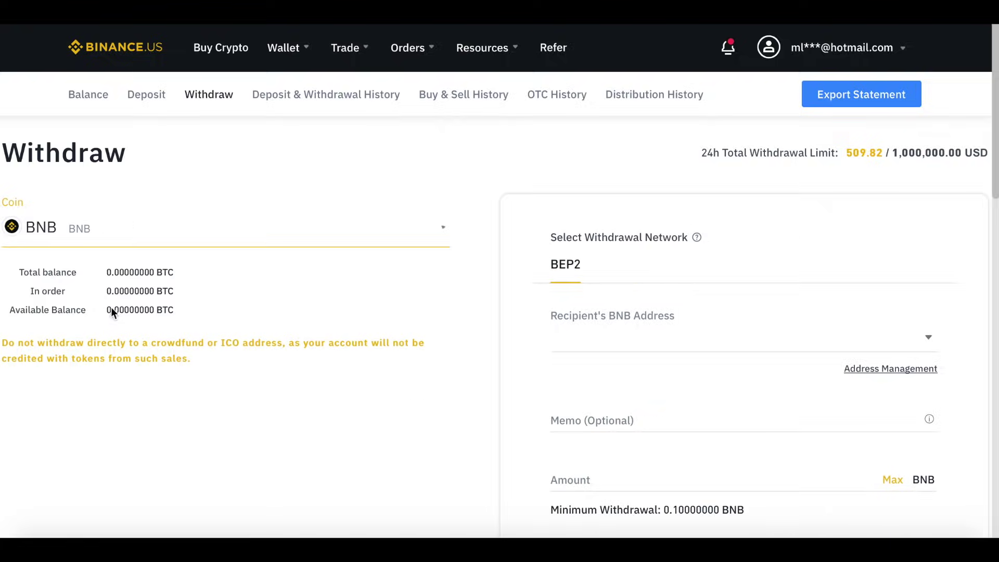
scroll(249, 320, down, 1)
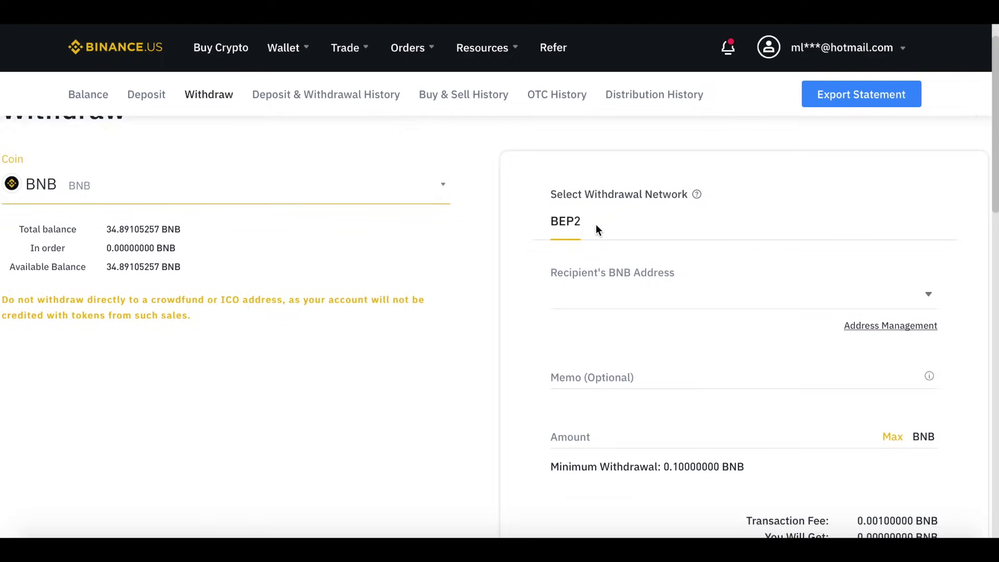
click(594, 304)
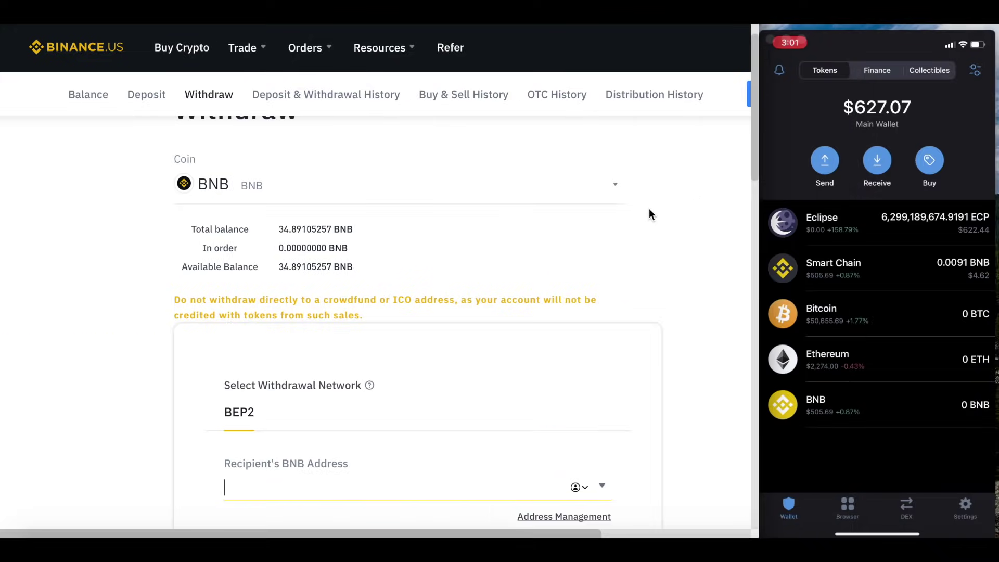
scroll(526, 242, up, 1)
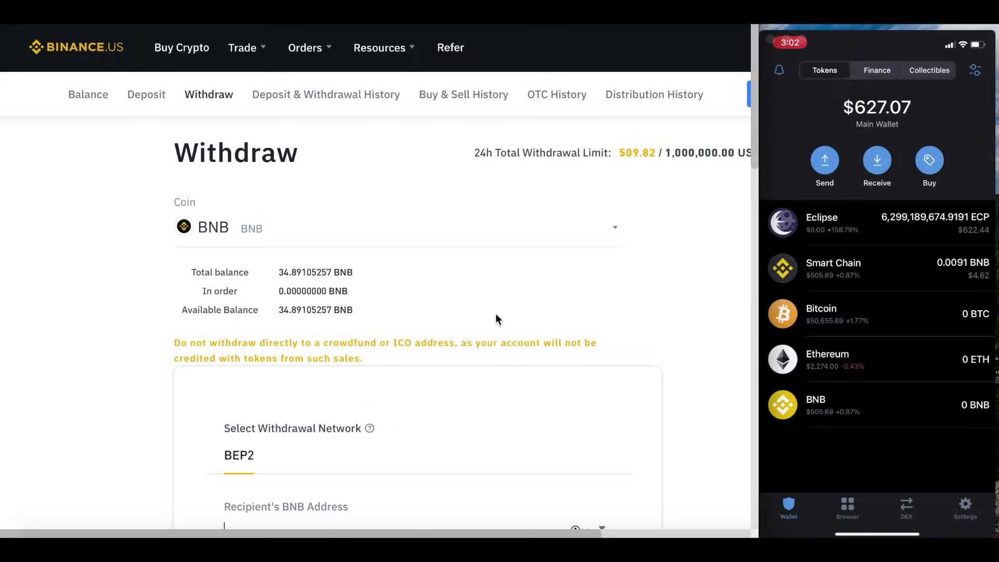
scroll(338, 263, down, 1)
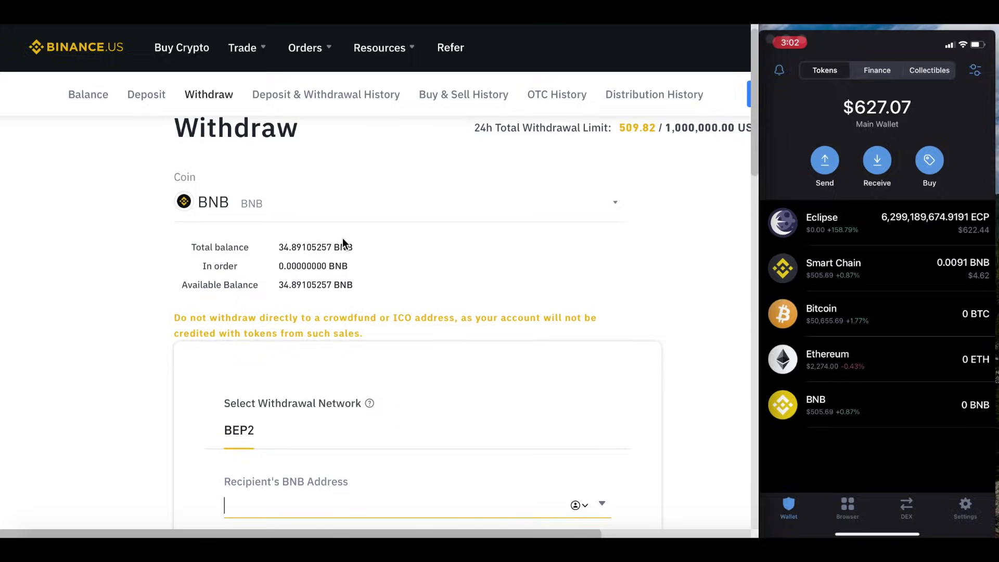
scroll(341, 233, up, 1)
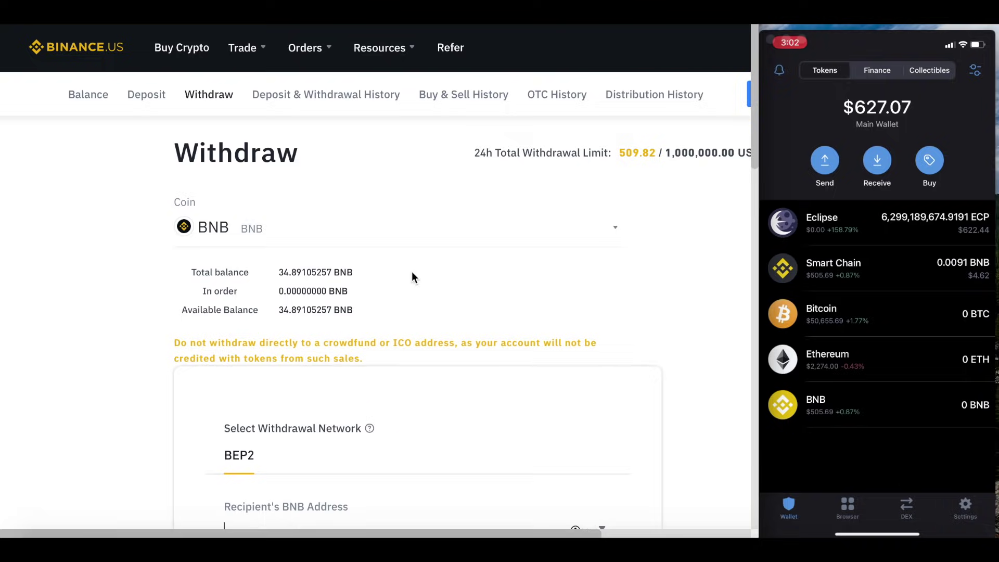
Switch to the Trust Wallet guide on using the DApp browser on iOS and read its three steps for enabling the browser.
click(187, 25)
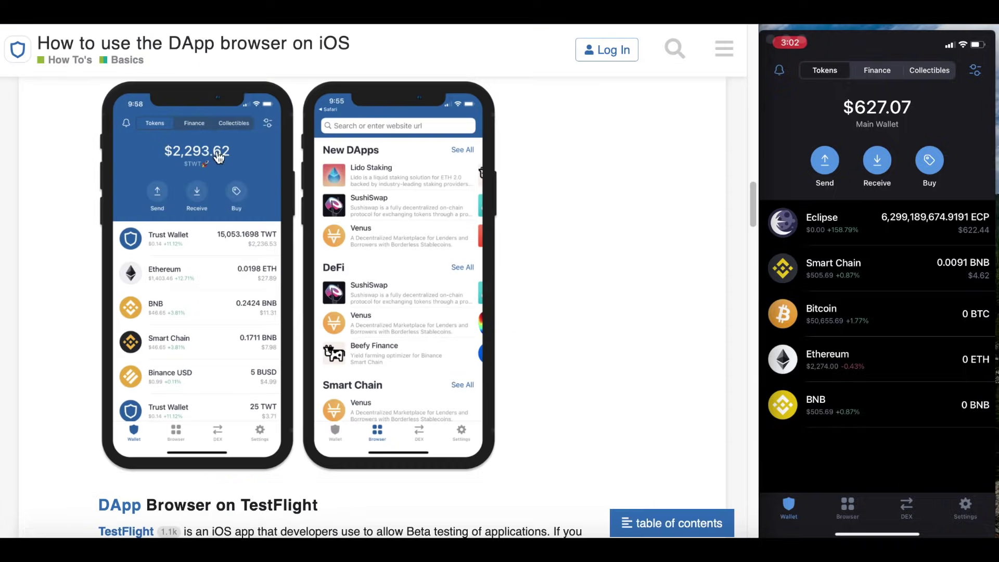
scroll(229, 208, up, 3)
scroll(229, 208, up, 15)
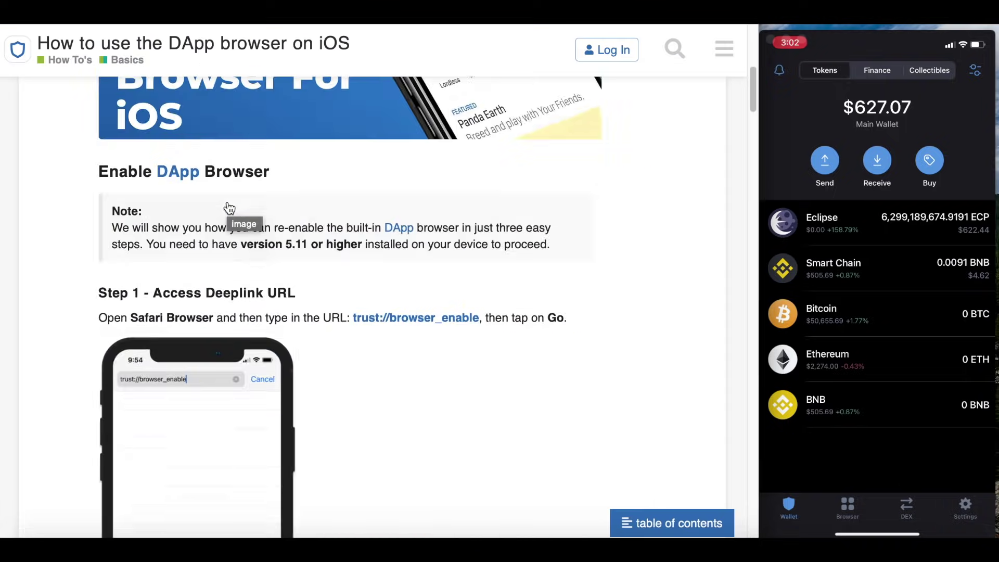
scroll(228, 206, down, 3)
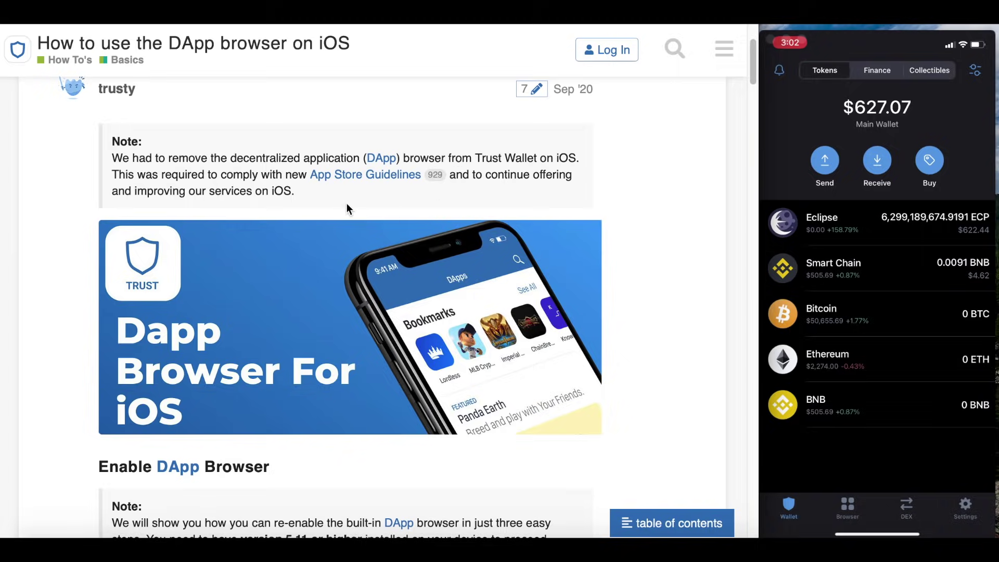
scroll(347, 204, down, 2)
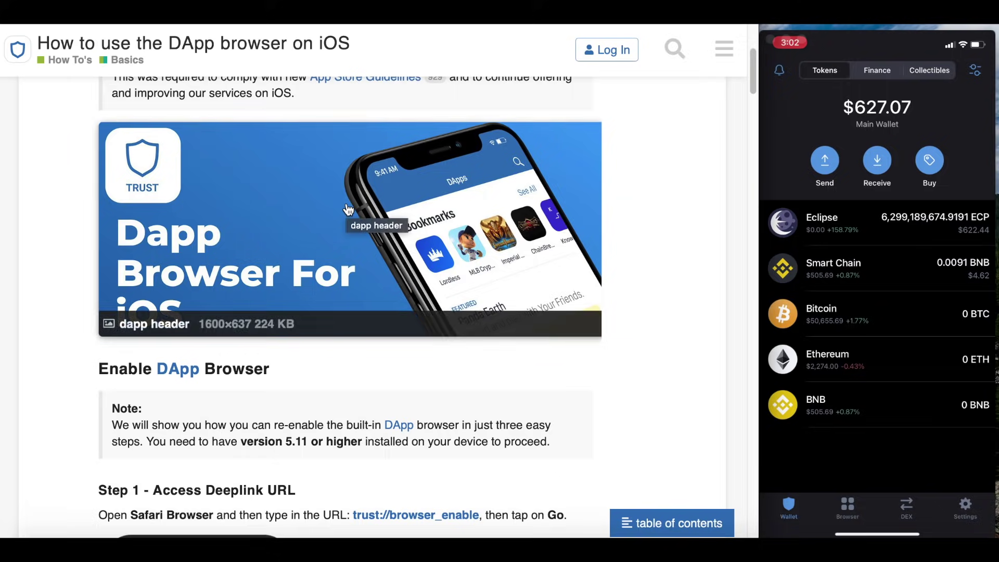
scroll(347, 208, down, 6)
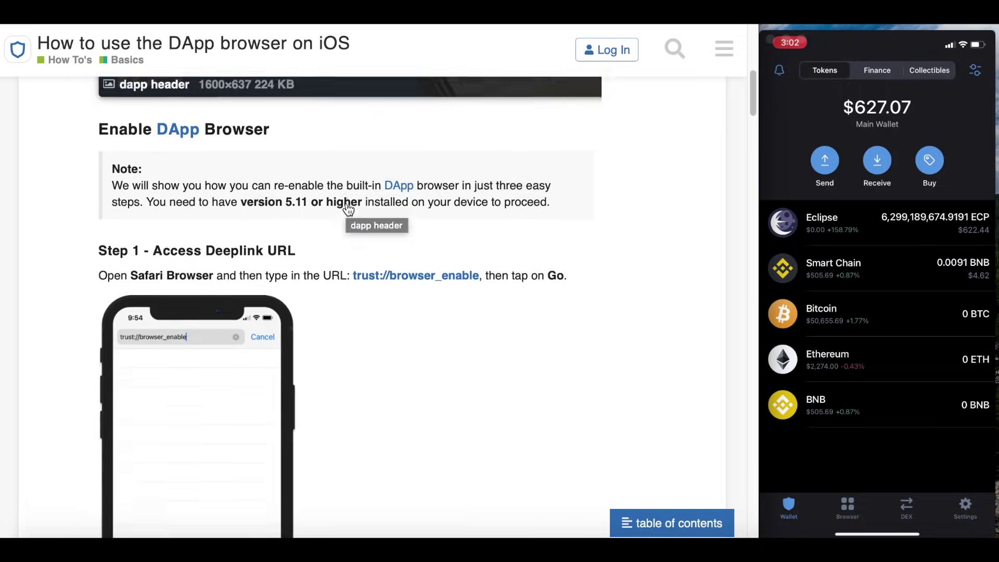
scroll(346, 203, down, 2)
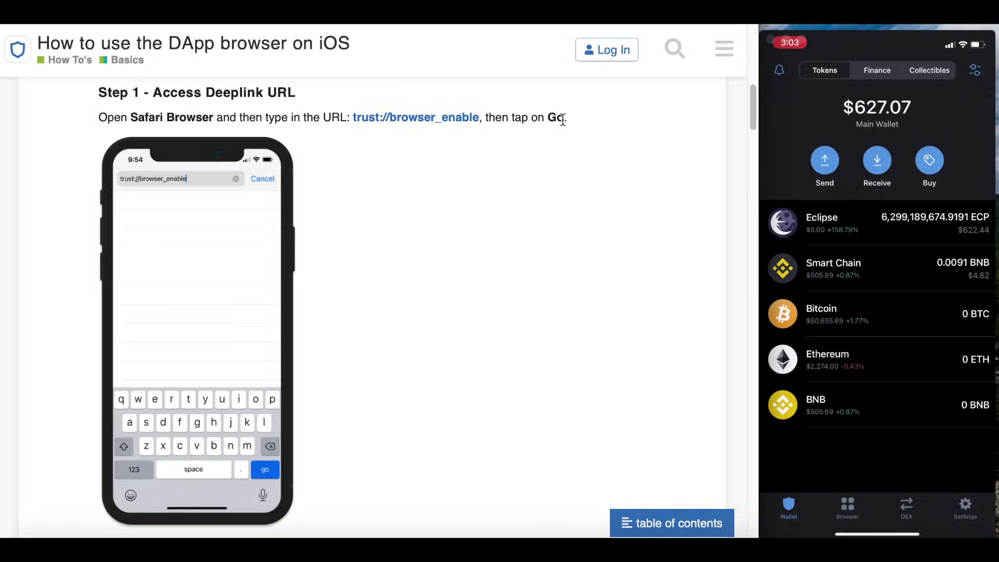
scroll(562, 119, down, 5)
scroll(563, 125, down, 4)
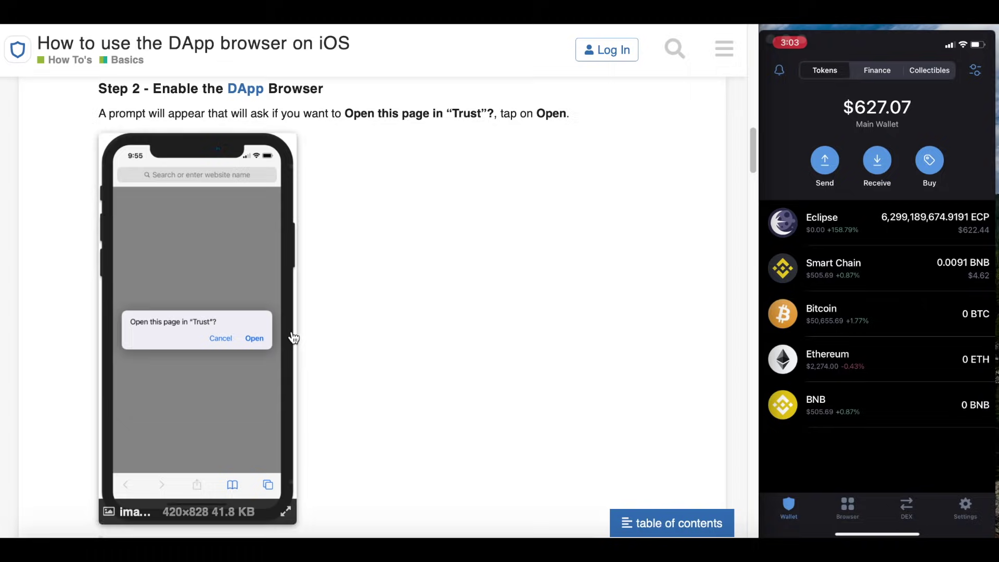
scroll(288, 333, down, 1)
scroll(263, 307, down, 1)
scroll(261, 306, down, 10)
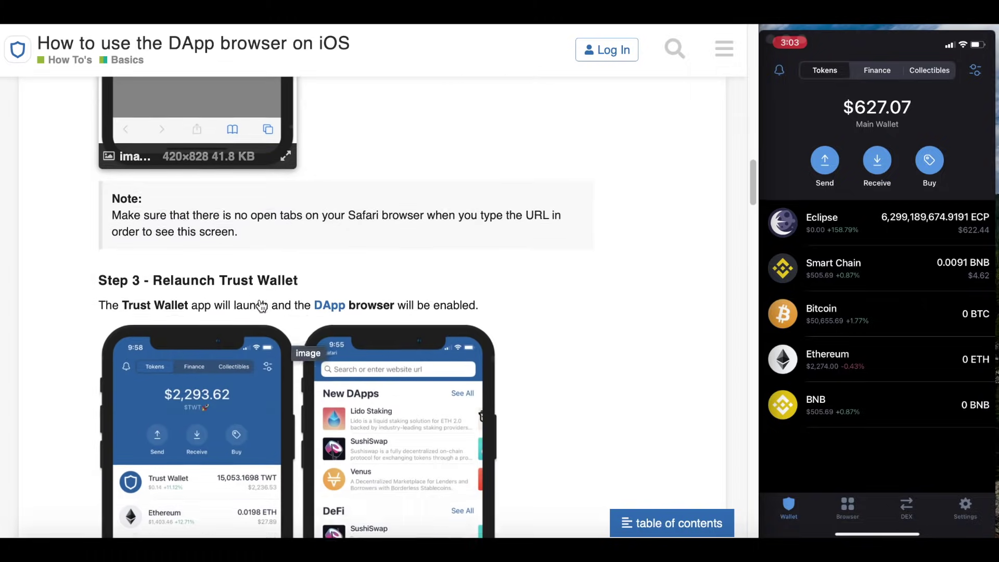
mouse_move(260, 302)
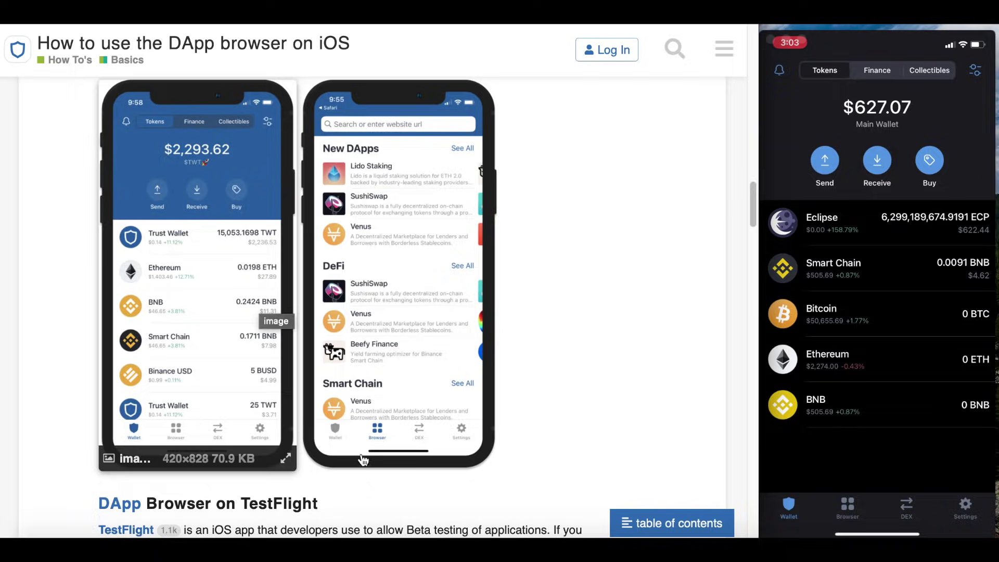
mouse_move(375, 447)
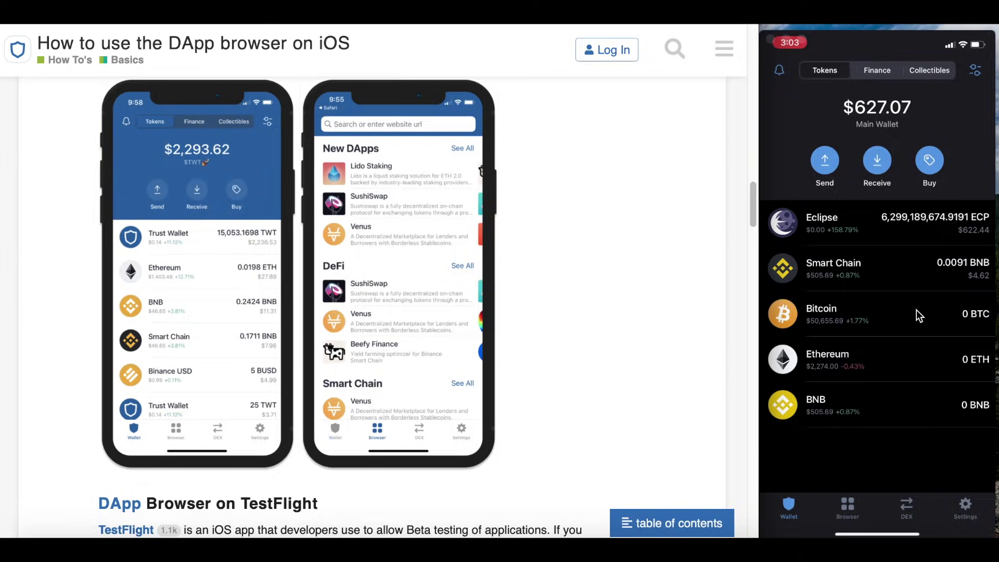
In Trust Wallet on the phone, open the receive details for BNB and copy the wallet address.
click(877, 175)
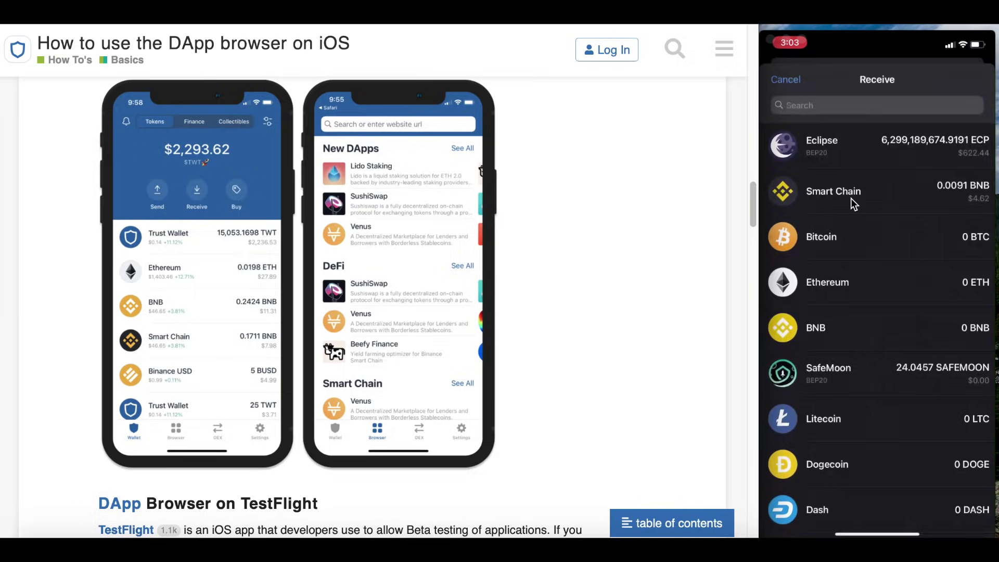
click(856, 332)
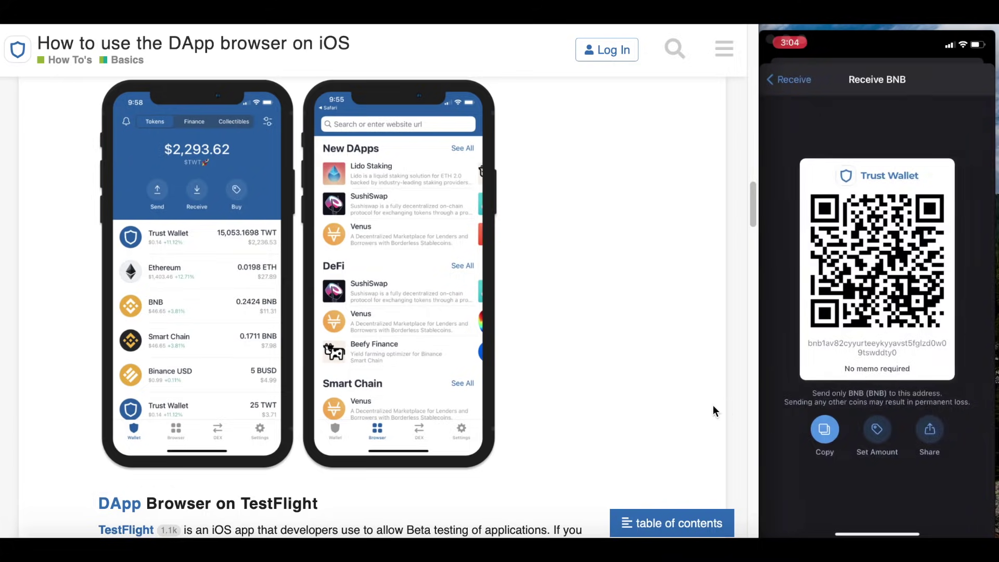
click(825, 433)
Switch back to the Binance.US withdrawal form and paste the copied wallet address as the recipient's BNB address.
scroll(619, 398, up, 3)
key(alt+Tab)
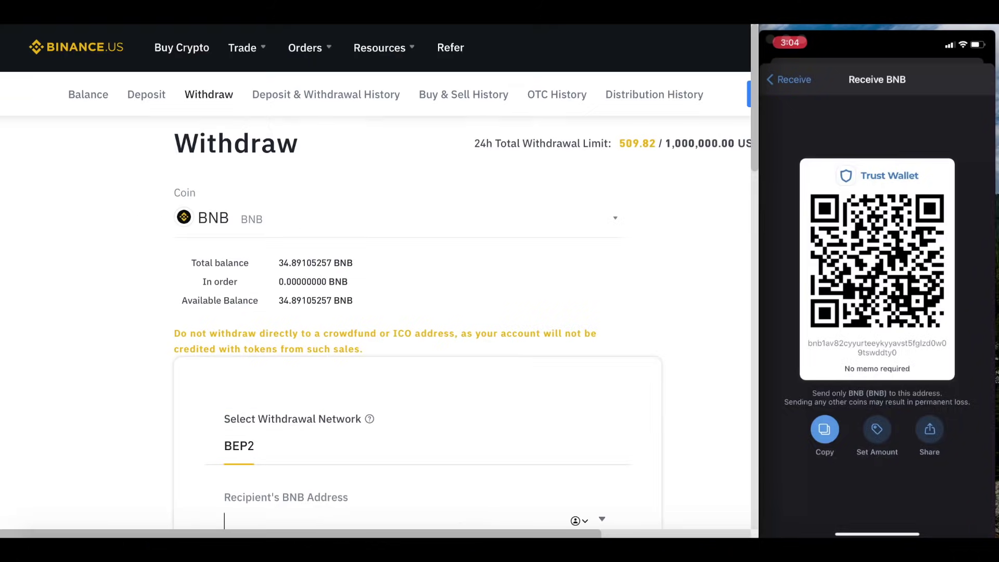
scroll(299, 397, down, 3)
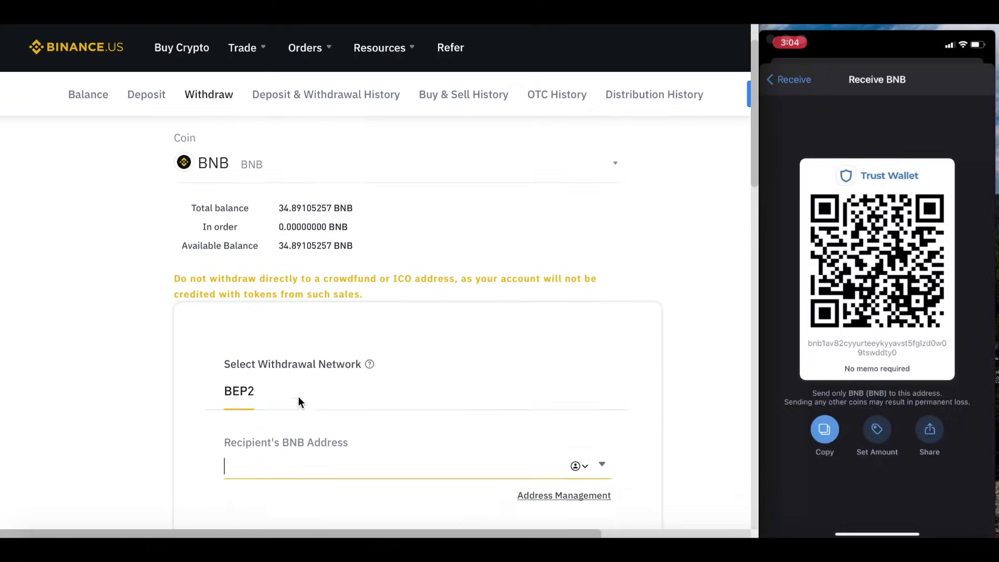
click(297, 371)
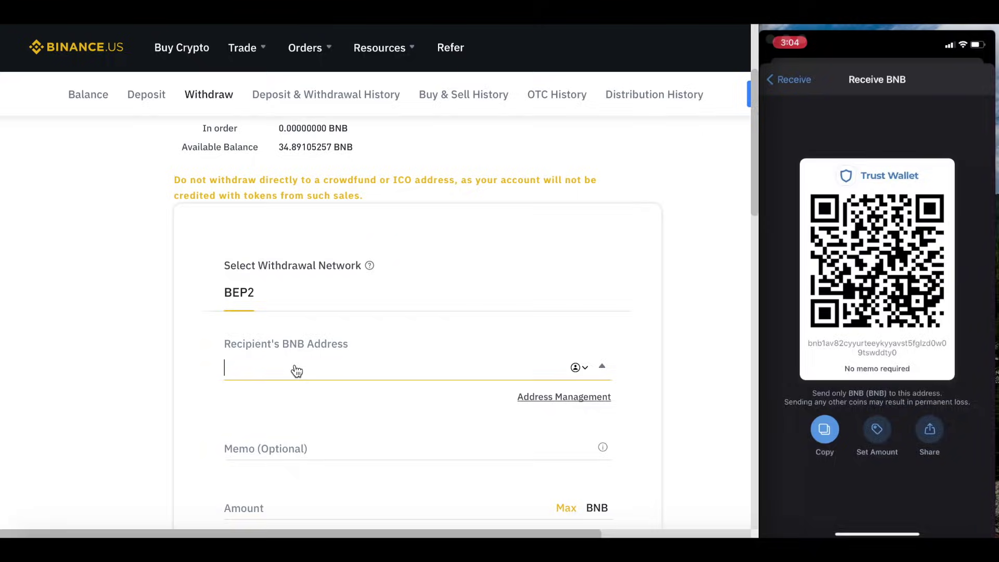
right_click(296, 371)
click(324, 401)
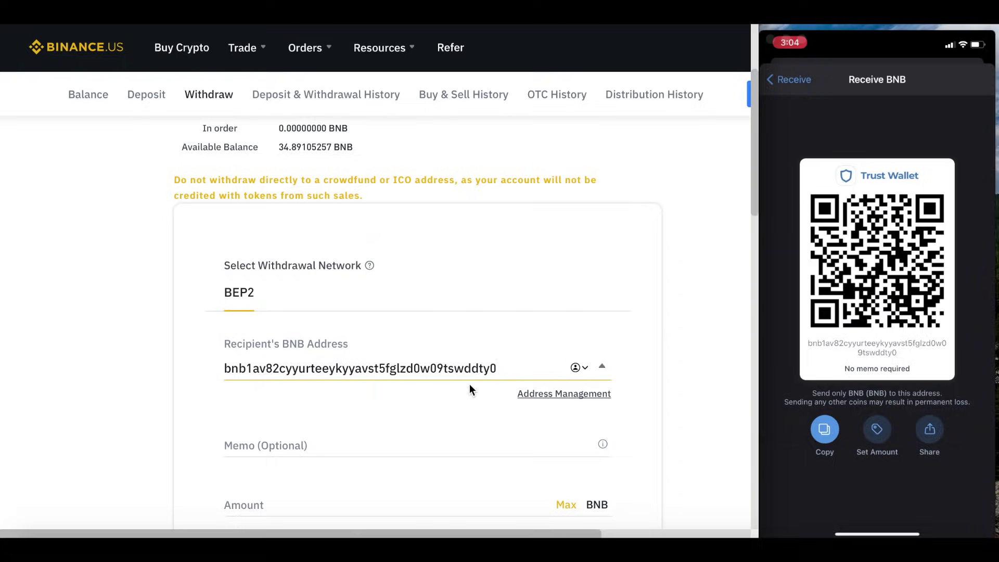
Fill in the withdrawal memo as "Trust Wallet" and set the amount to 0.5 BNB.
scroll(469, 384, down, 3)
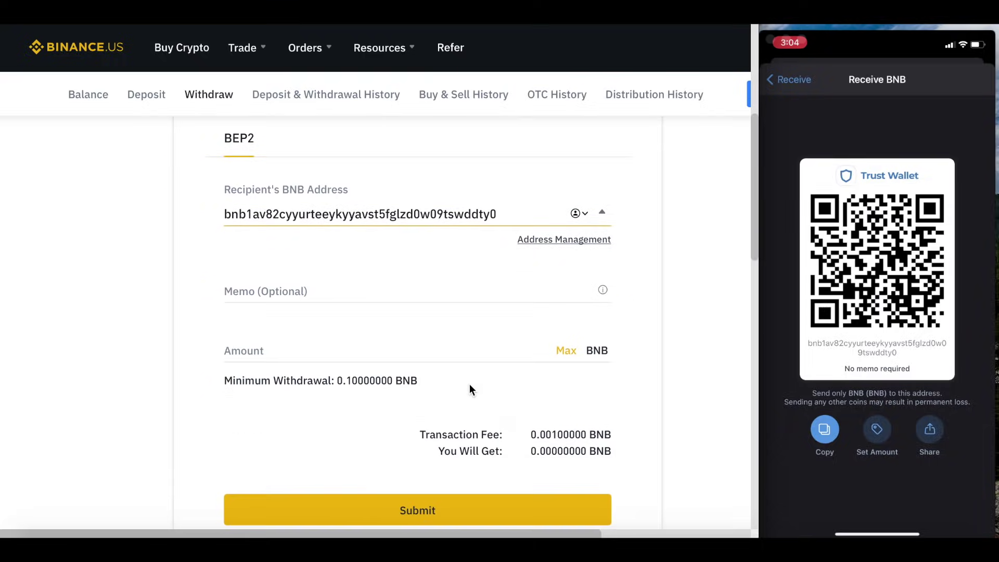
click(319, 286)
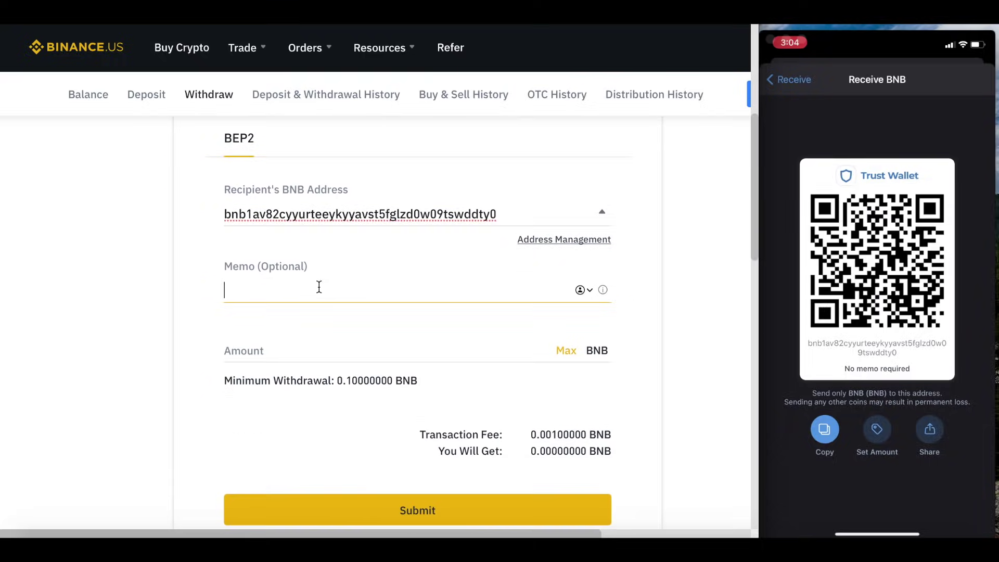
text(Trust Wallet)
click(275, 348)
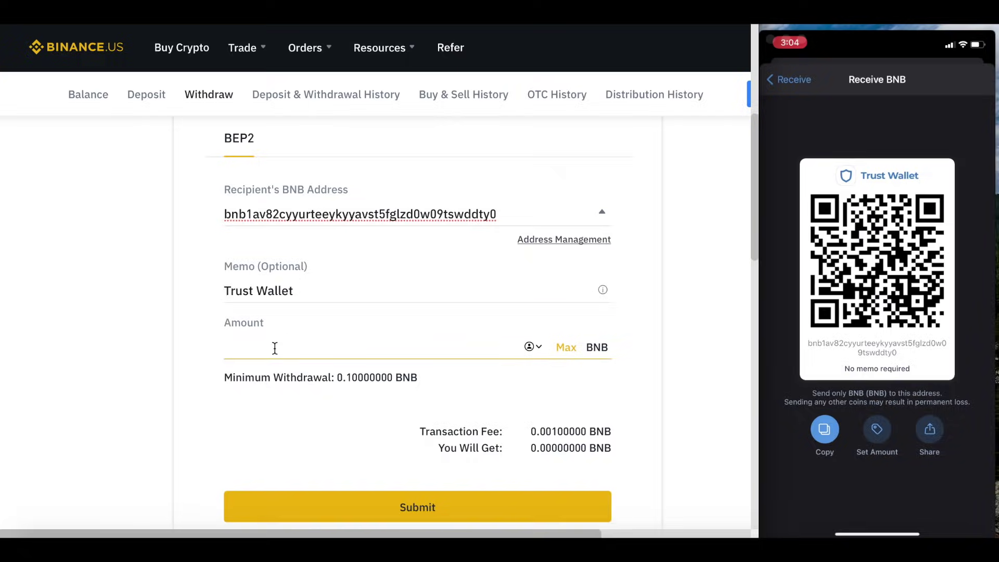
text(0.5)
Submit the BNB withdrawal and paste the six-digit Google Authentication code to authorize it.
scroll(329, 398, down, 1)
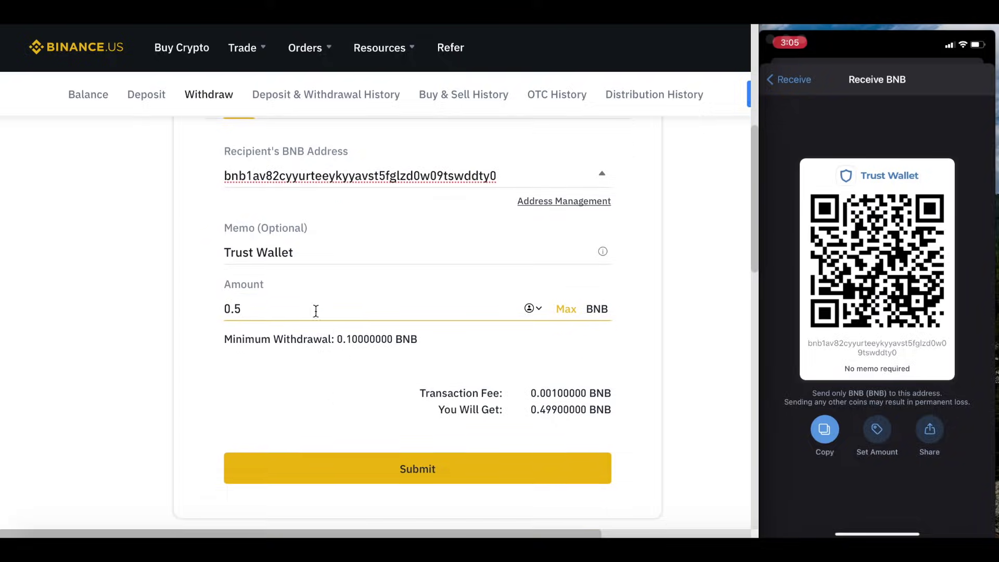
scroll(308, 306, down, 1)
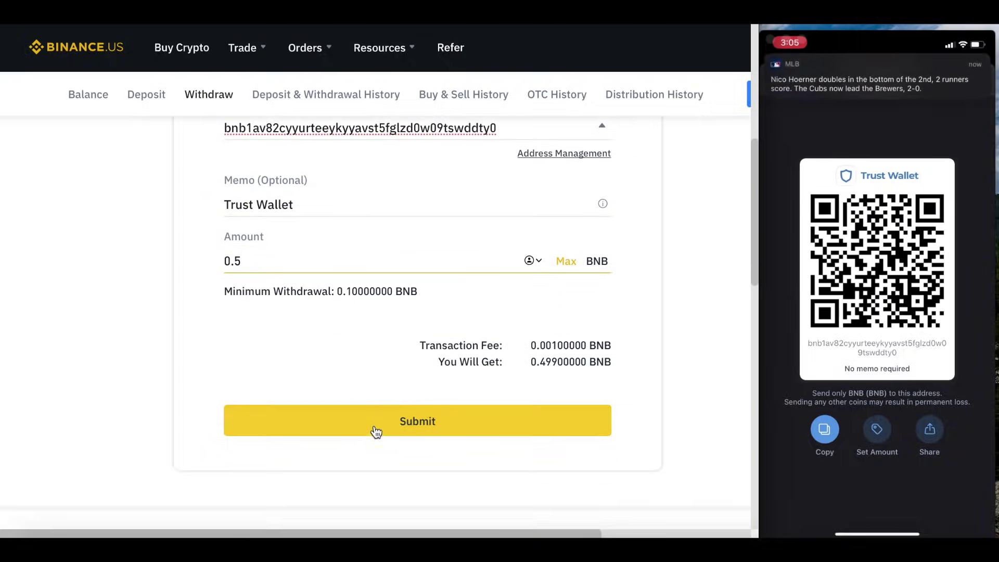
click(376, 432)
click(345, 310)
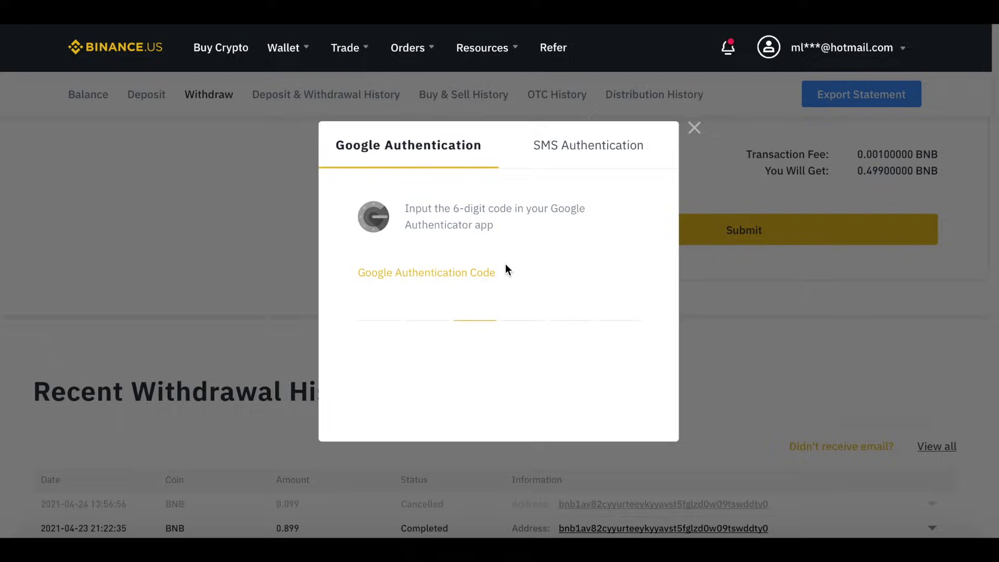
right_click(369, 300)
click(415, 337)
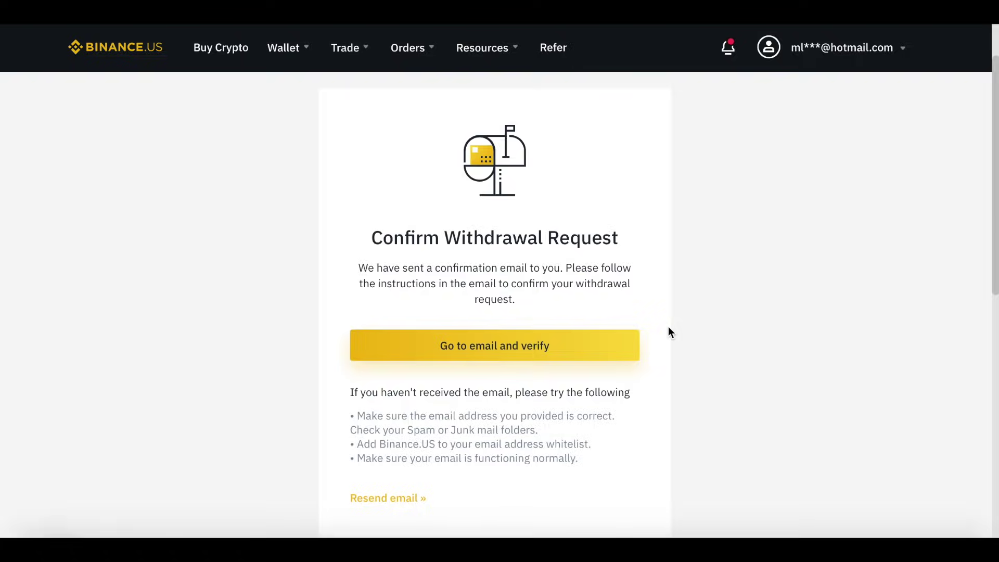
Open the Binance.US wallet withdrawal page and check the BNB transfer's status in the recent crypto withdrawal history.
scroll(378, 312, up, 2)
mouse_move(292, 49)
click(298, 167)
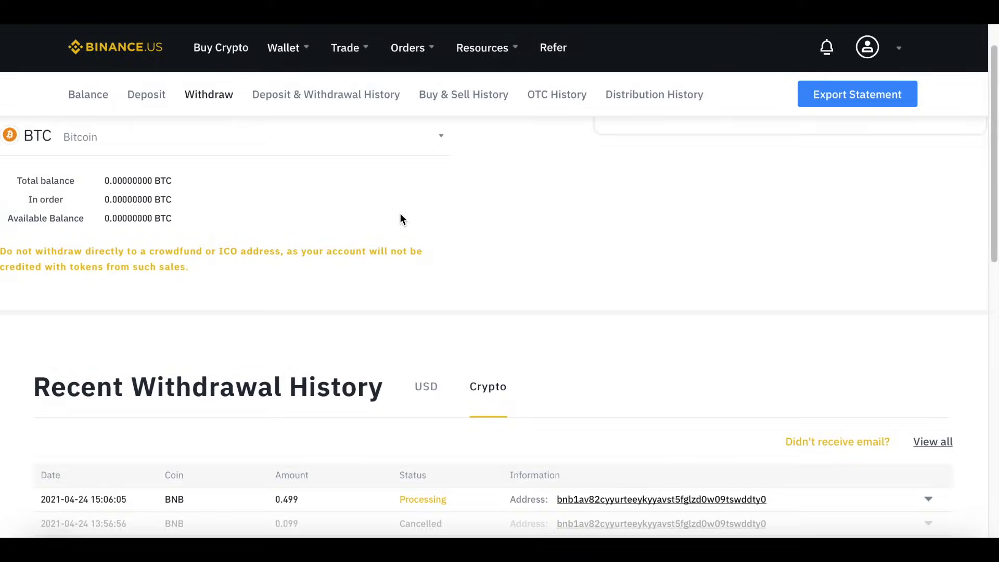
scroll(401, 215, down, 5)
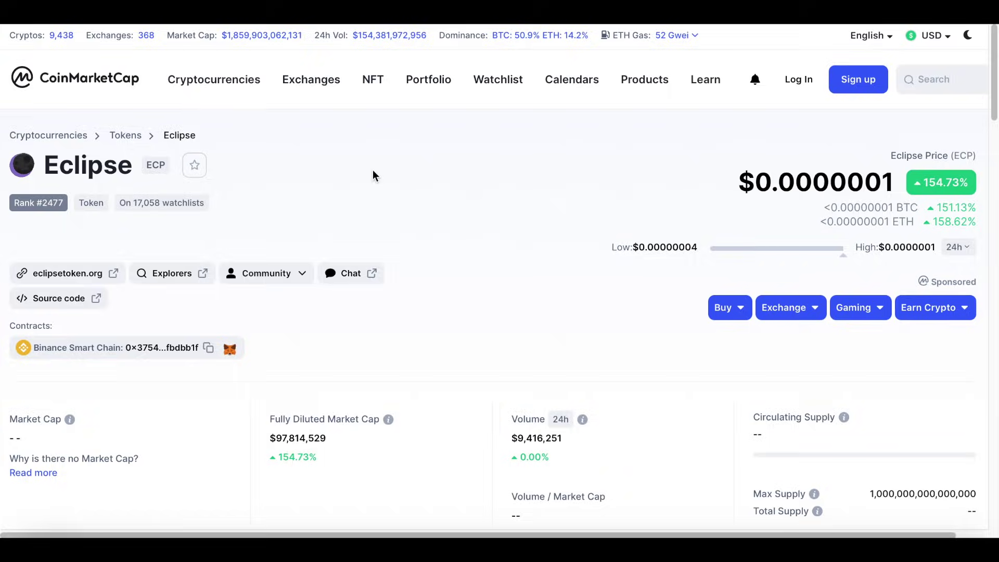
Switch to the Eclipse (ECP) page on CoinMarketCap and examine its fully diluted market cap and price chart.
scroll(372, 170, down, 2)
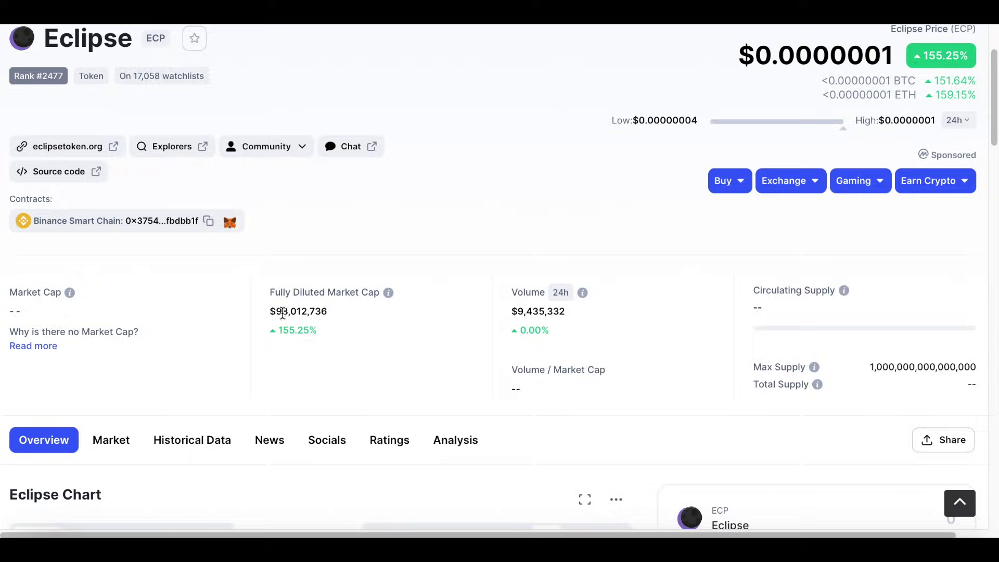
scroll(327, 312, down, 1)
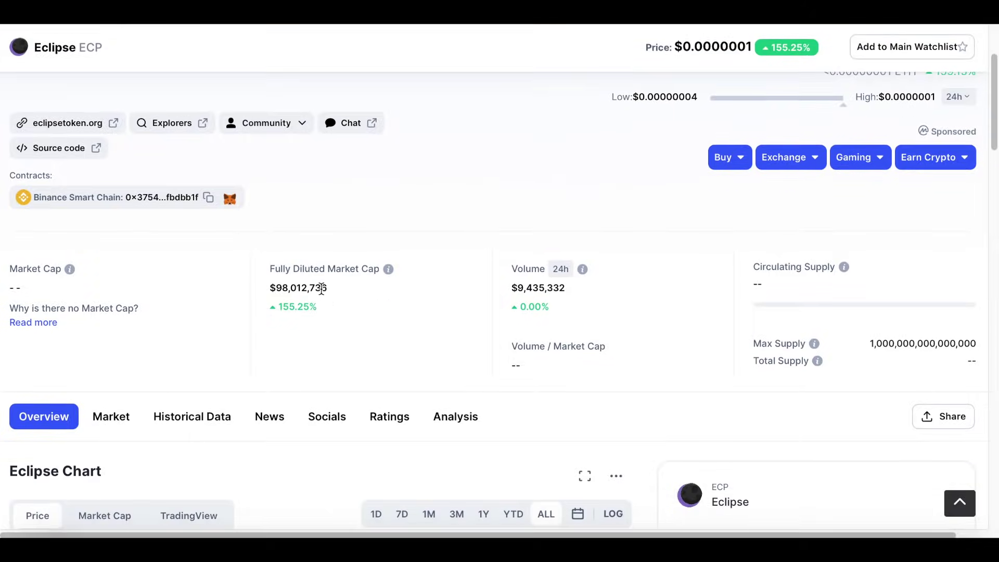
scroll(321, 289, down, 5)
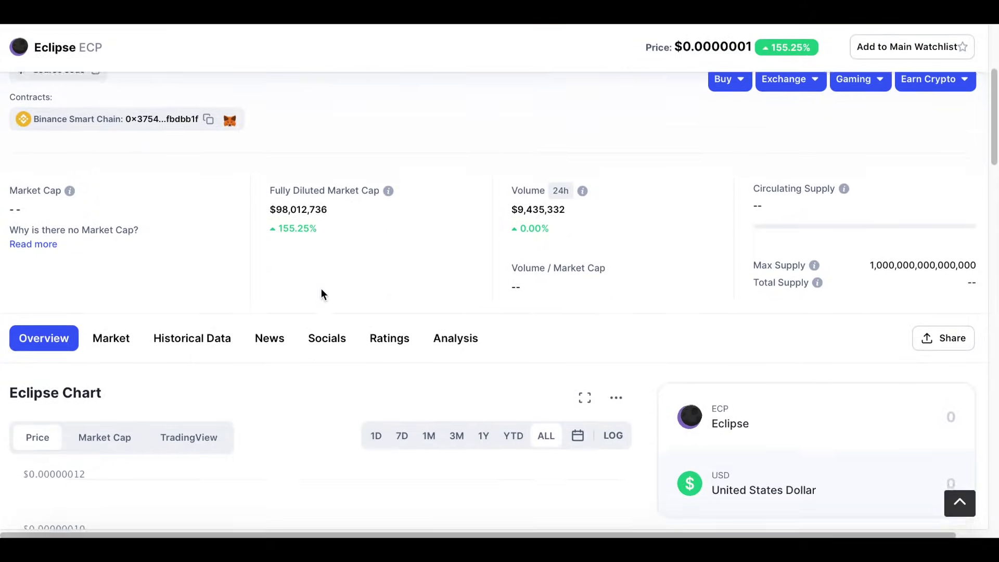
scroll(321, 294, down, 3)
mouse_move(430, 195)
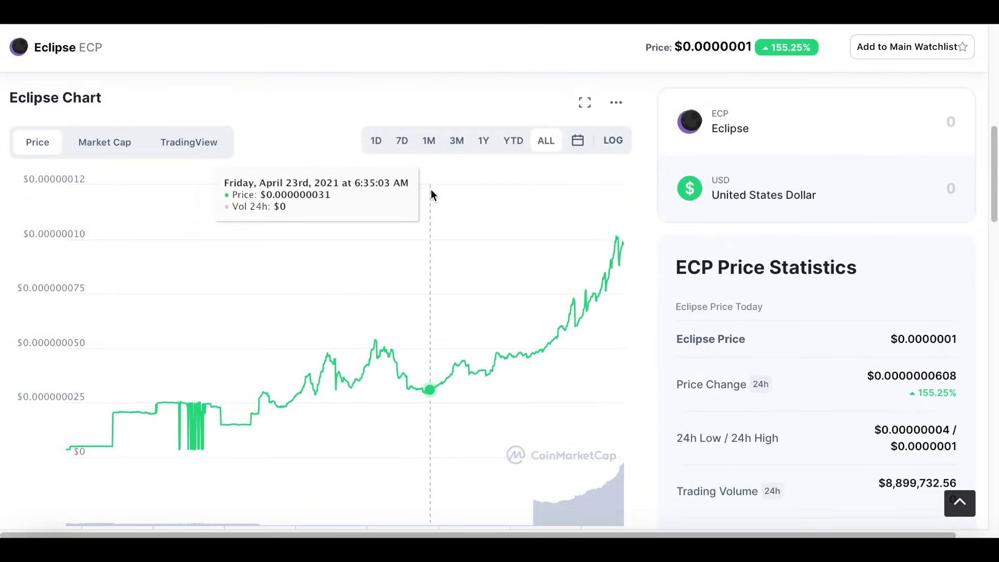
scroll(431, 194, down, 1)
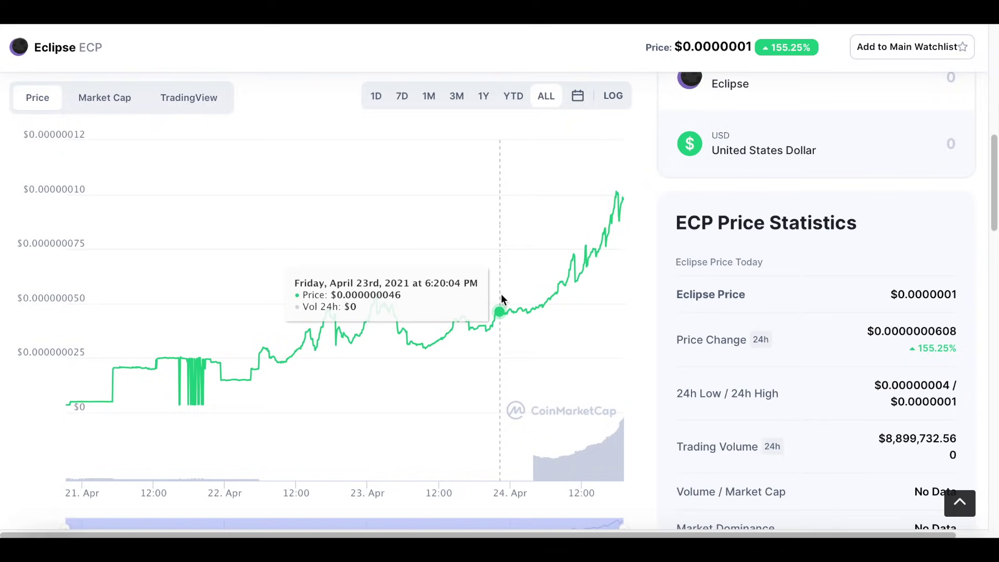
Switch to the EclipseToken Twitter profile and read its recent tweets about exchange listings and holders.
click(507, 26)
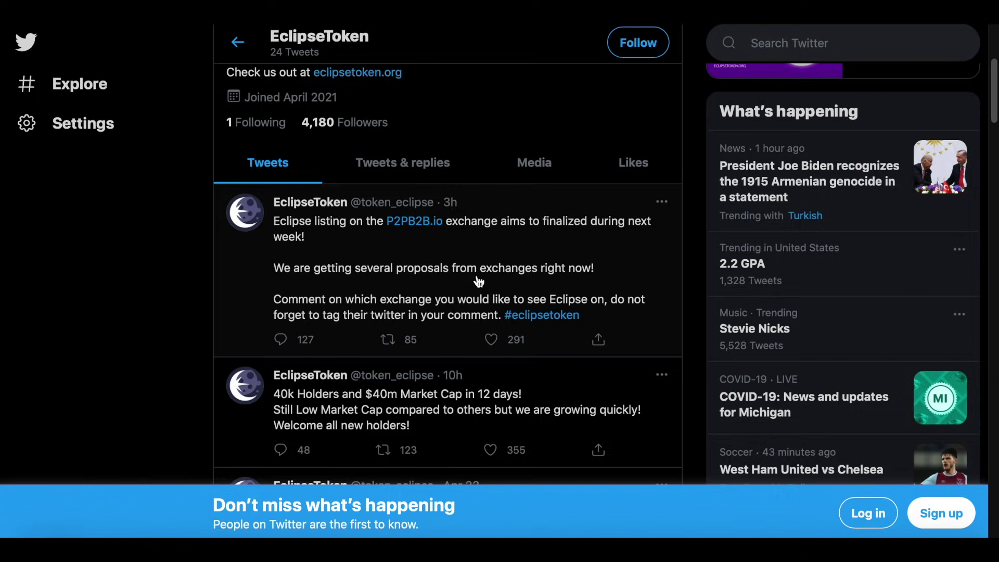
scroll(479, 281, down, 1)
scroll(479, 280, down, 1)
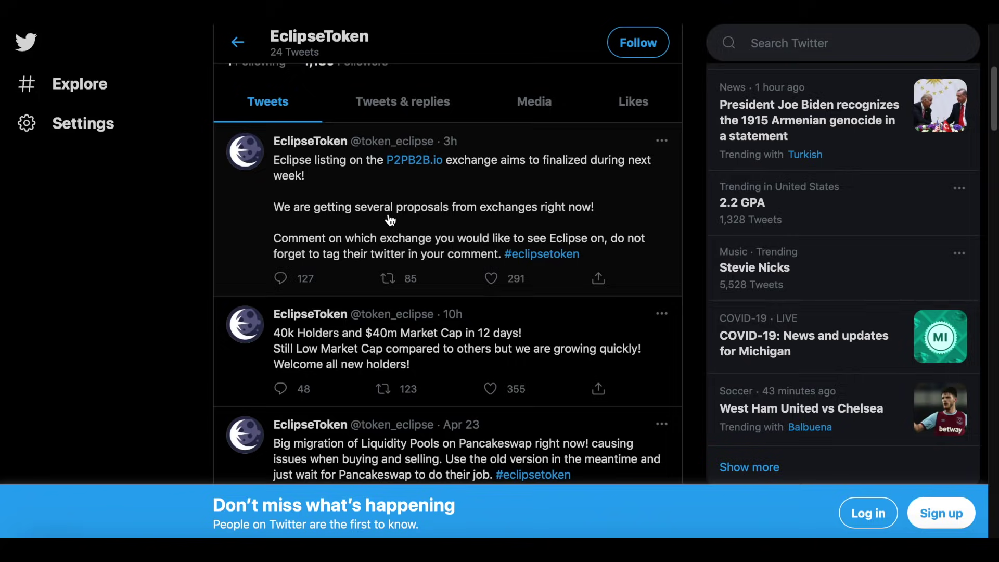
scroll(390, 220, up, 6)
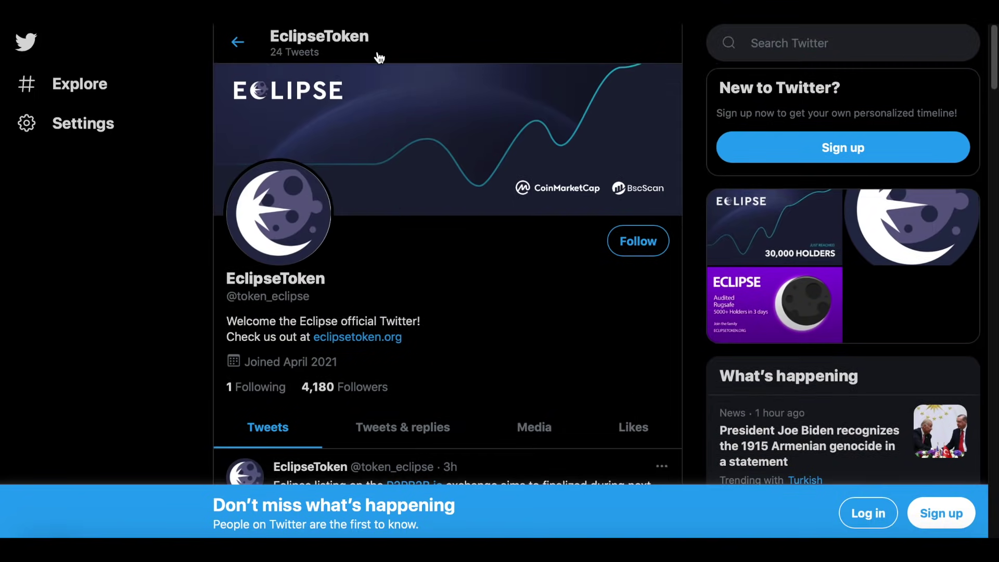
Return to the Eclipse page on CoinMarketCap and examine the spot markets where the token is traded.
click(376, 23)
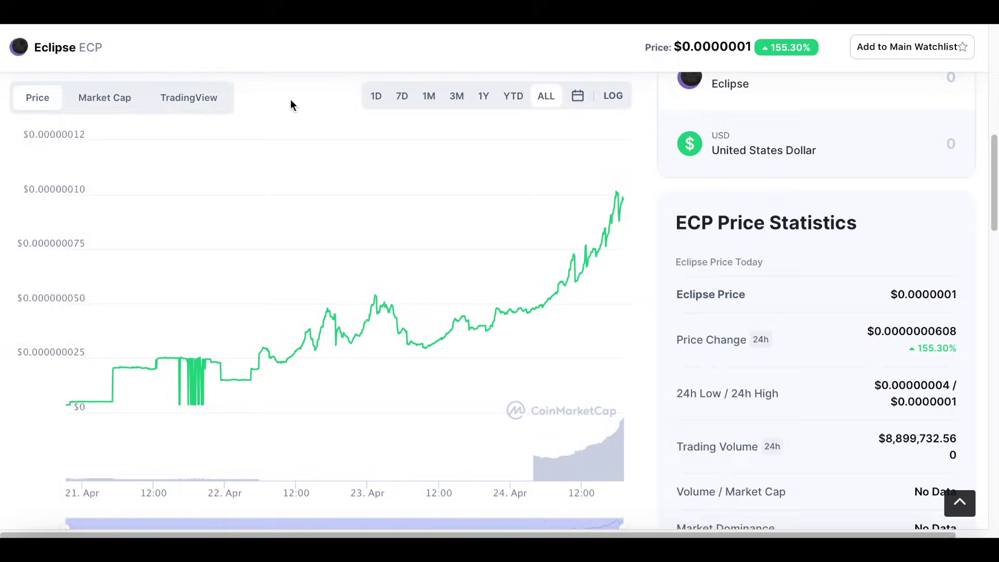
scroll(291, 101, up, 10)
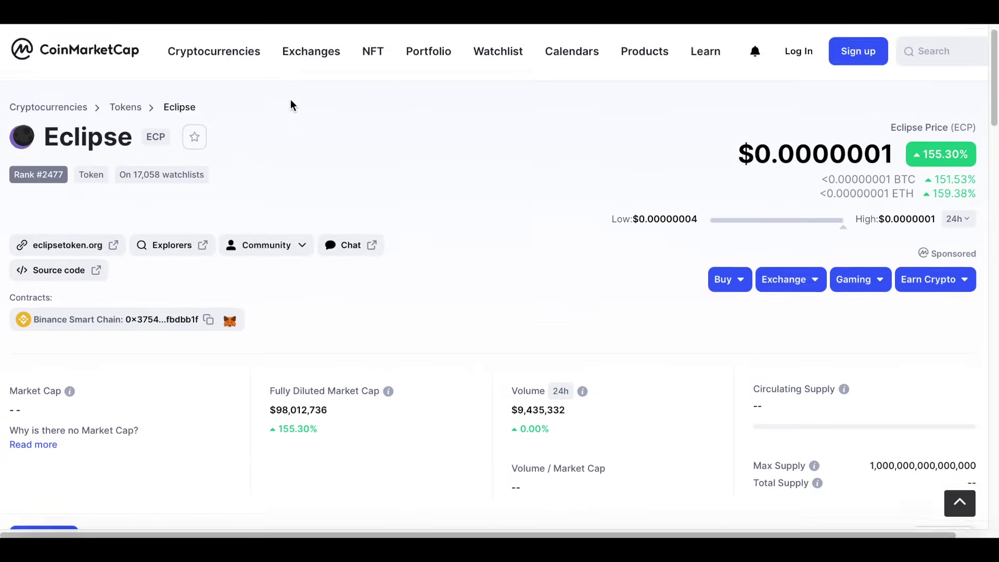
scroll(291, 103, down, 4)
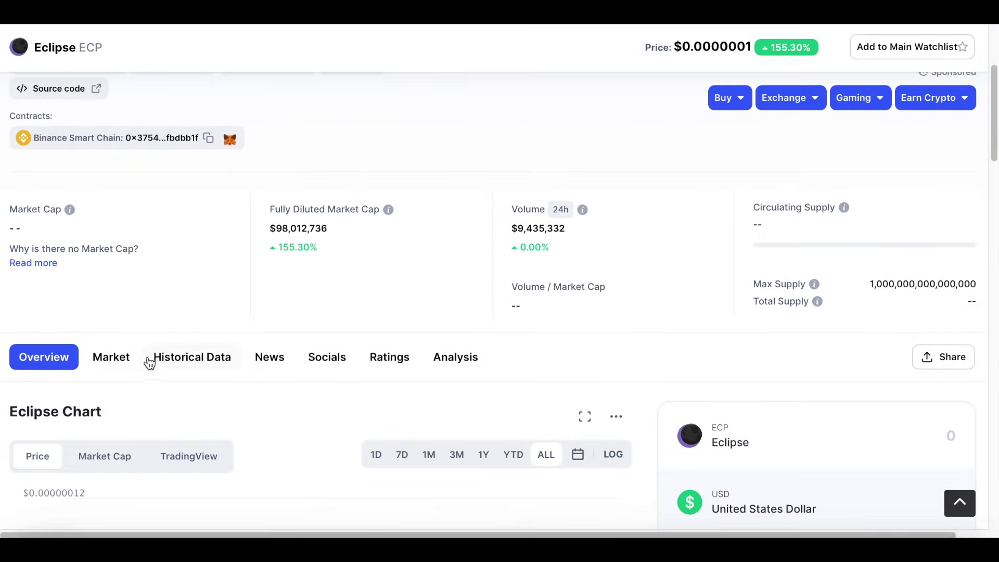
click(116, 357)
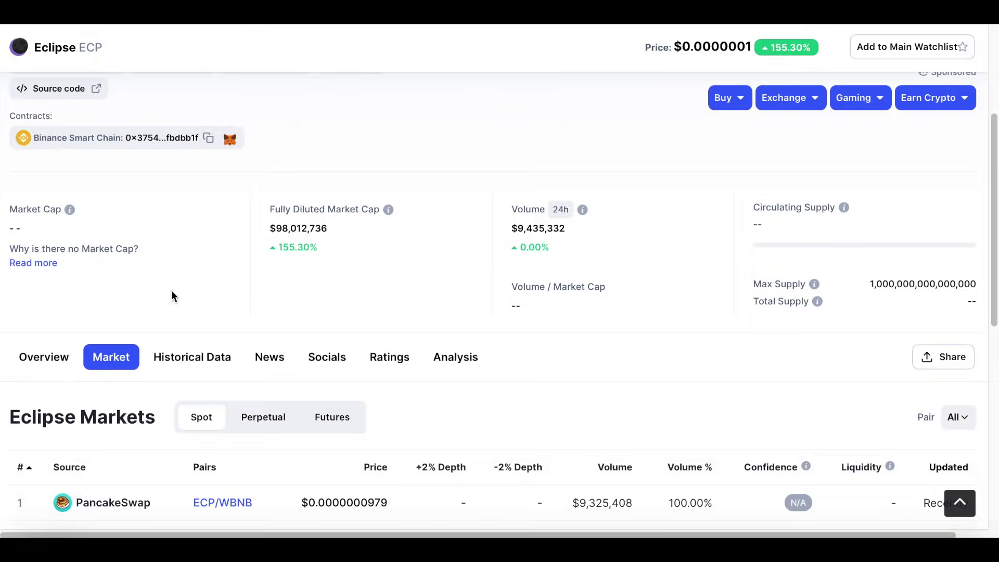
scroll(172, 291, down, 1)
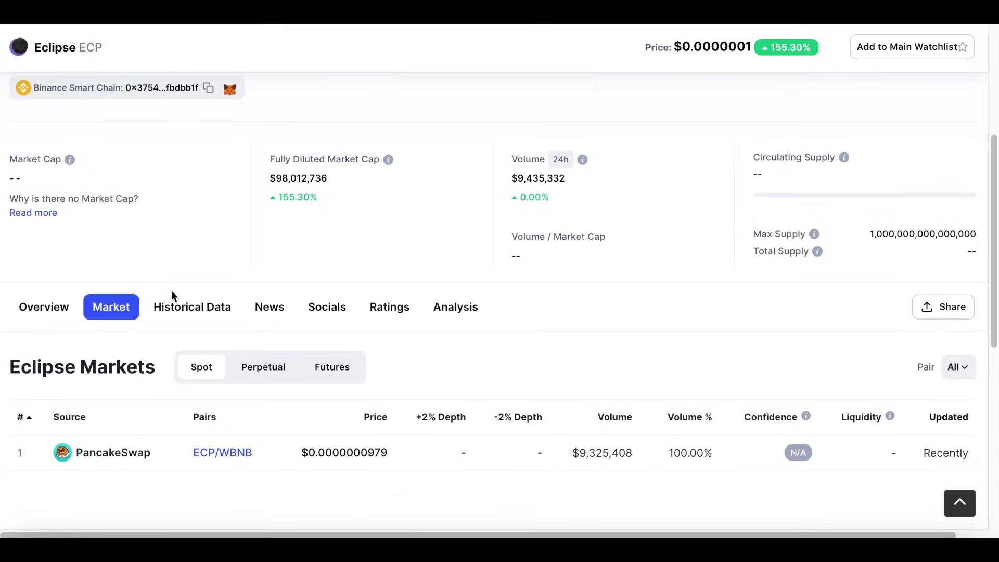
scroll(170, 291, down, 3)
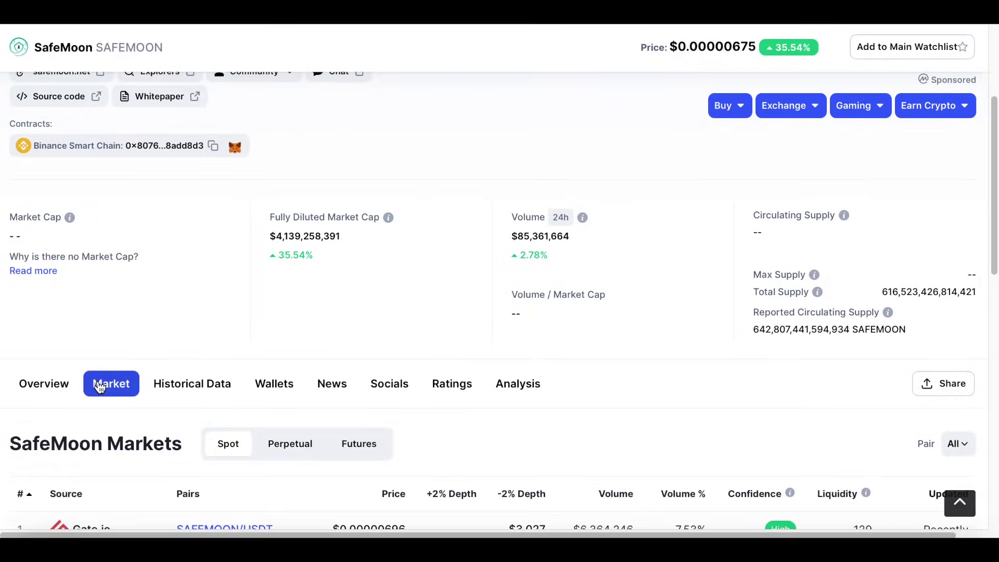
Examine the exchanges and trading pairs in SafeMoon's markets list on CoinMarketCap for comparison.
scroll(100, 386, down, 2)
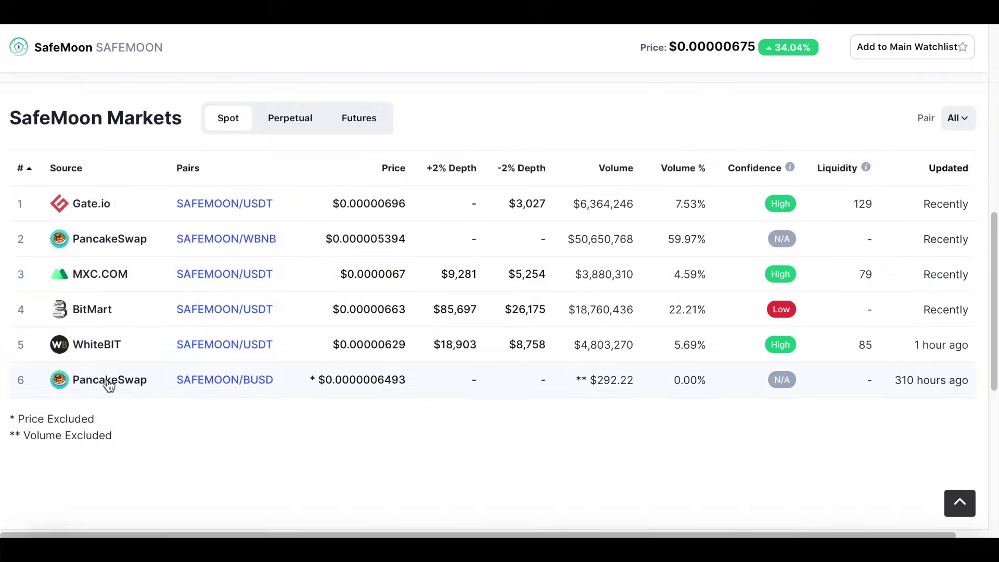
scroll(109, 241, up, 6)
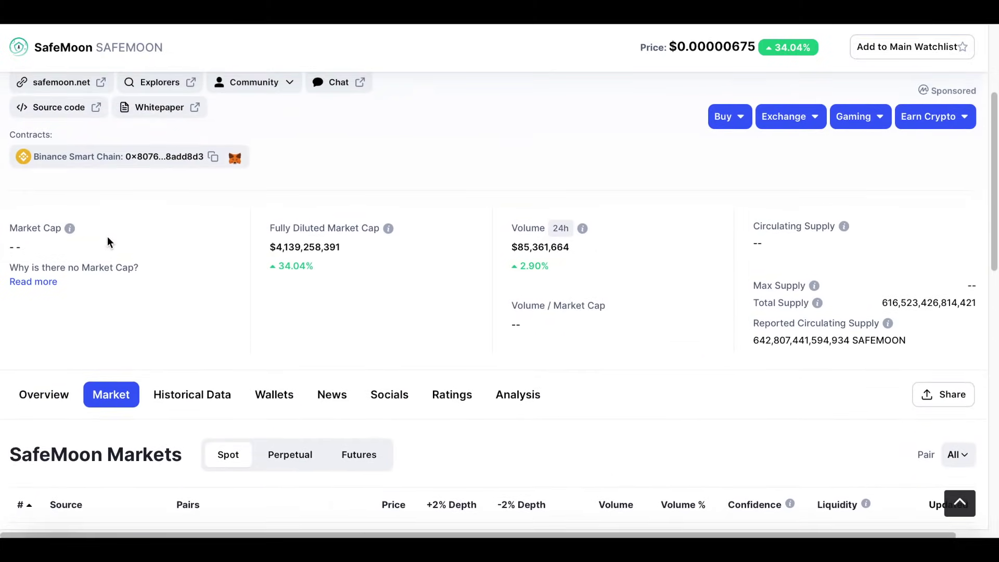
scroll(107, 236, up, 4)
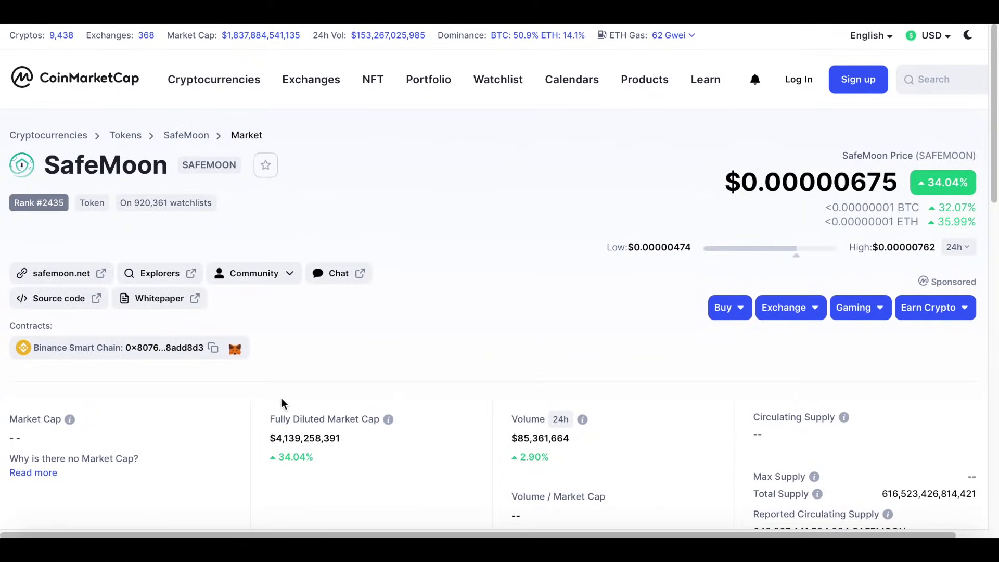
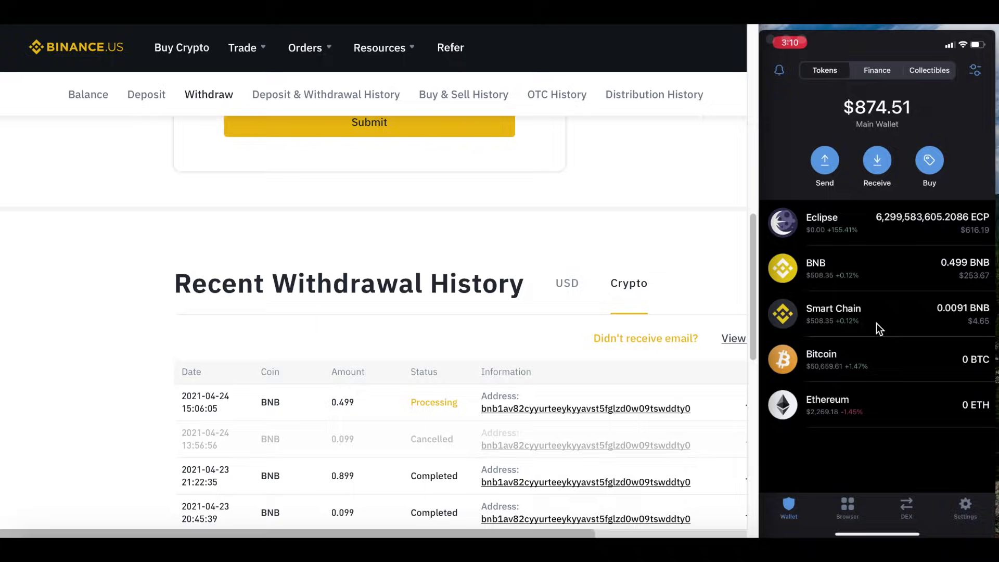
In Trust Wallet, swap 100% of the BNB balance to Smart Chain BNB.
click(865, 273)
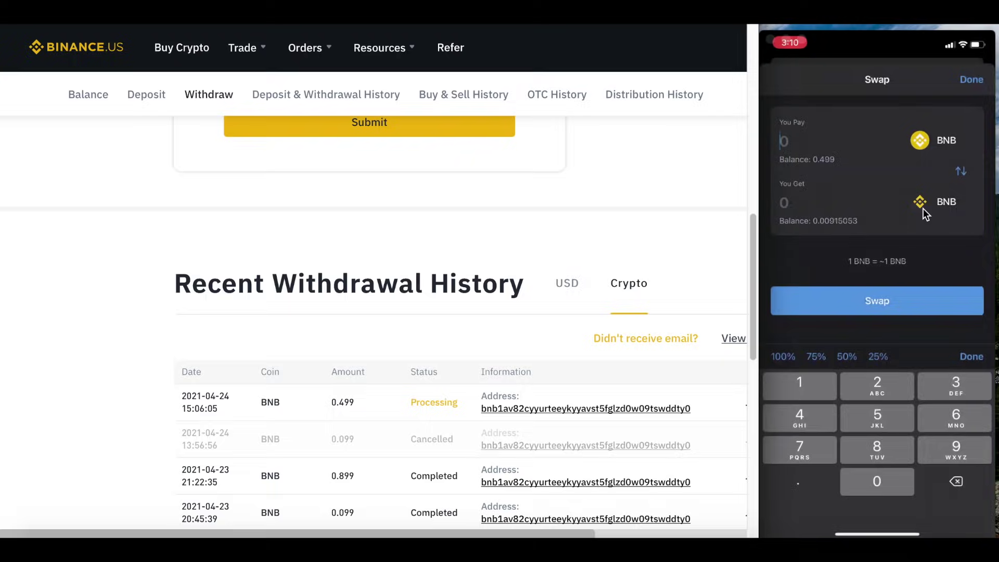
click(788, 362)
click(803, 290)
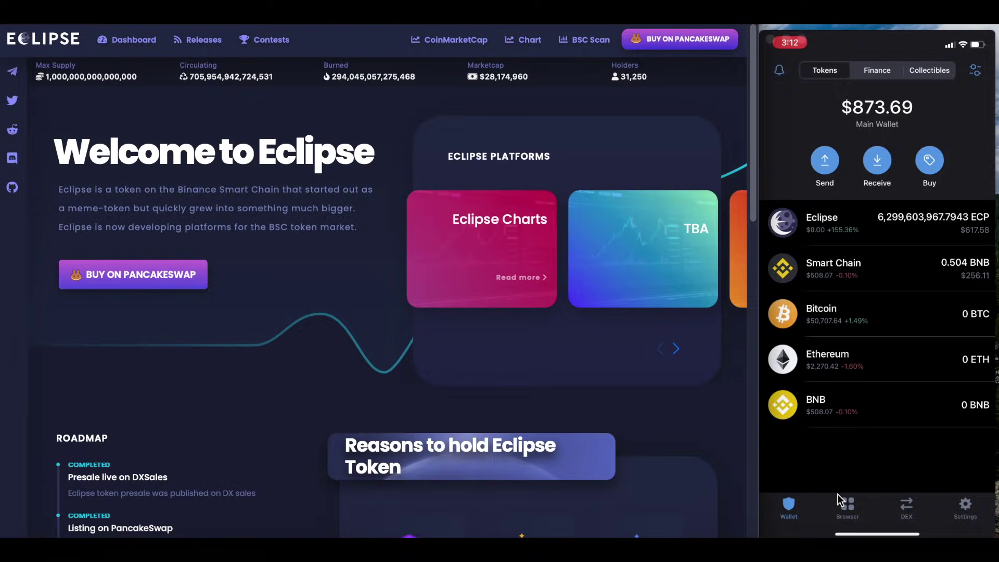
Open PancakeSwap in Trust Wallet's DApp browser and connect the wallet to it.
click(867, 504)
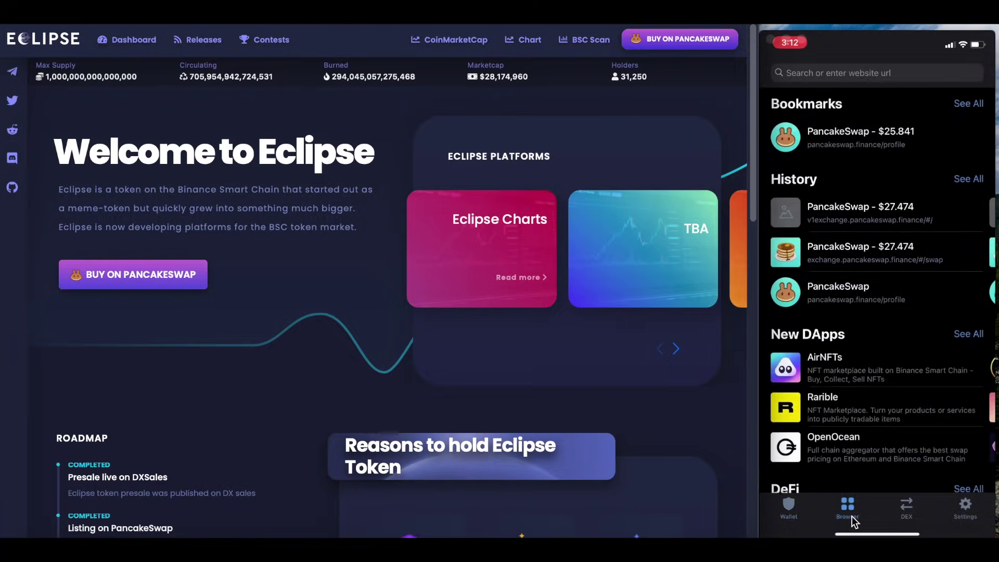
scroll(849, 404, down, 5)
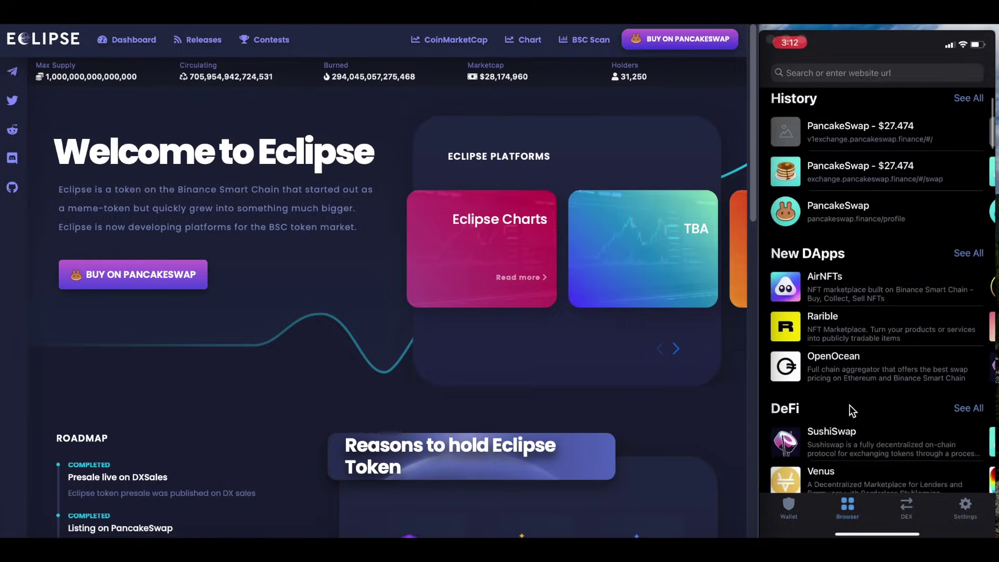
scroll(849, 405, down, 5)
scroll(849, 405, up, 10)
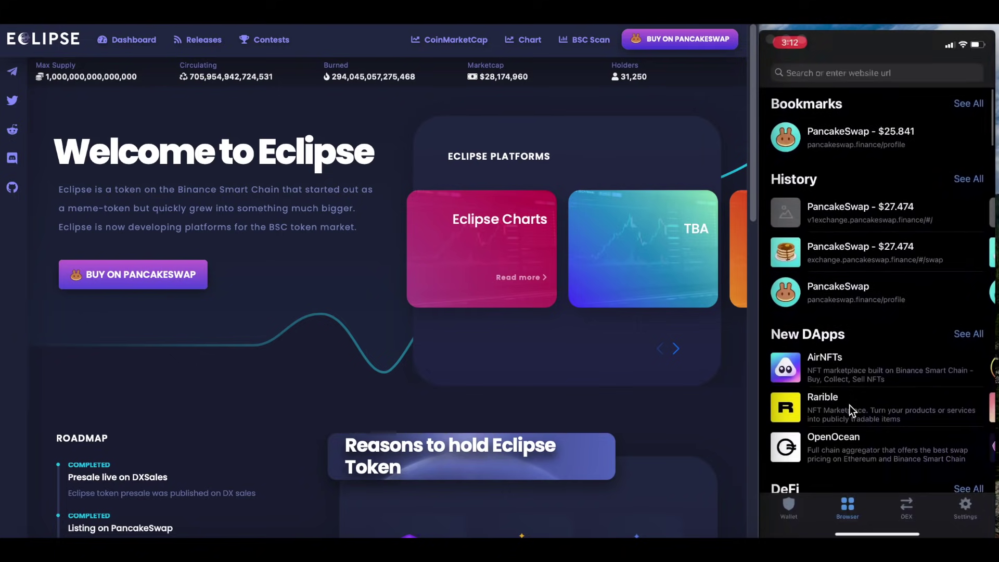
click(856, 255)
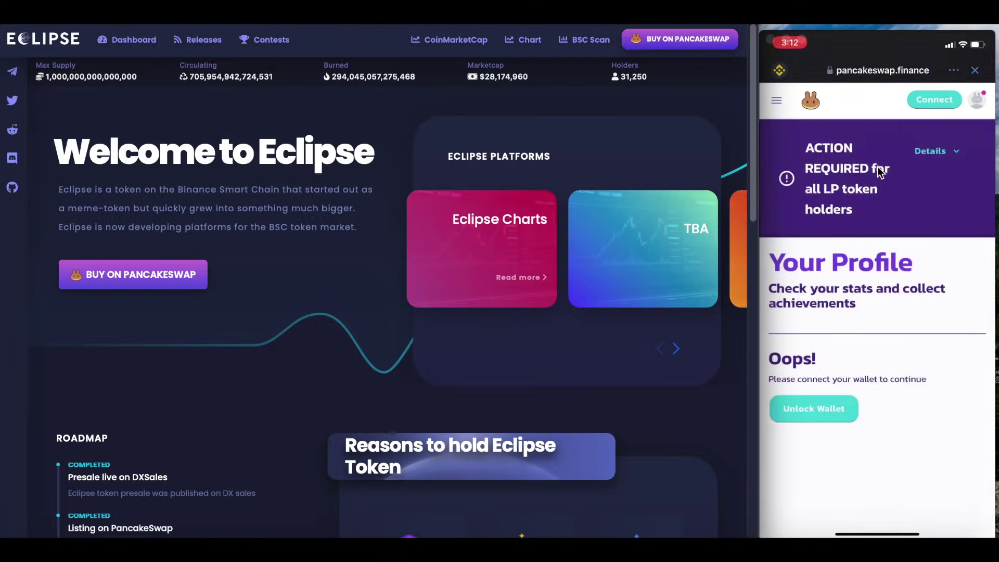
click(932, 101)
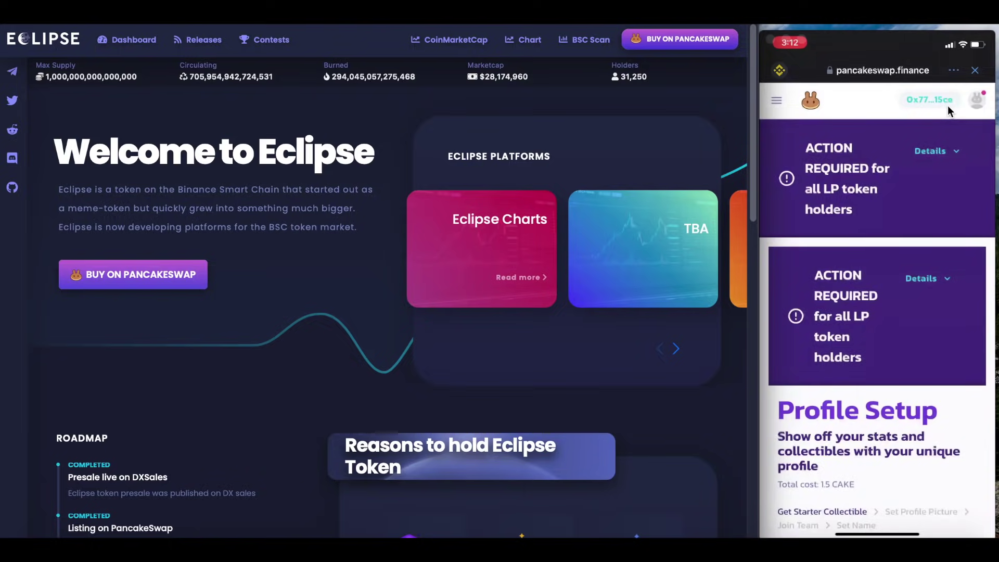
Open PancakeSwap's Exchange page under Trade and bring its token swap form into view.
click(777, 102)
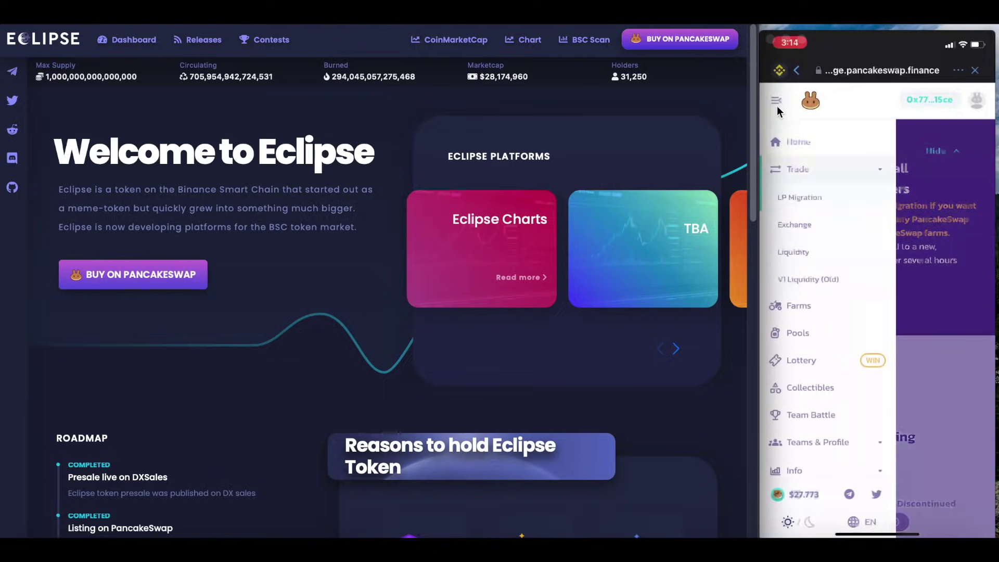
click(796, 223)
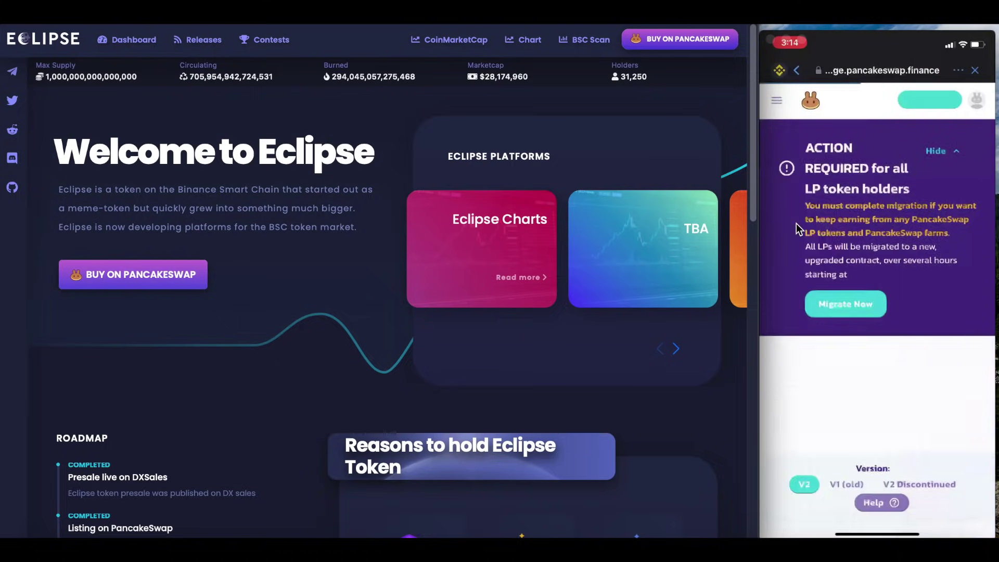
scroll(796, 223, down, 3)
scroll(796, 223, down, 2)
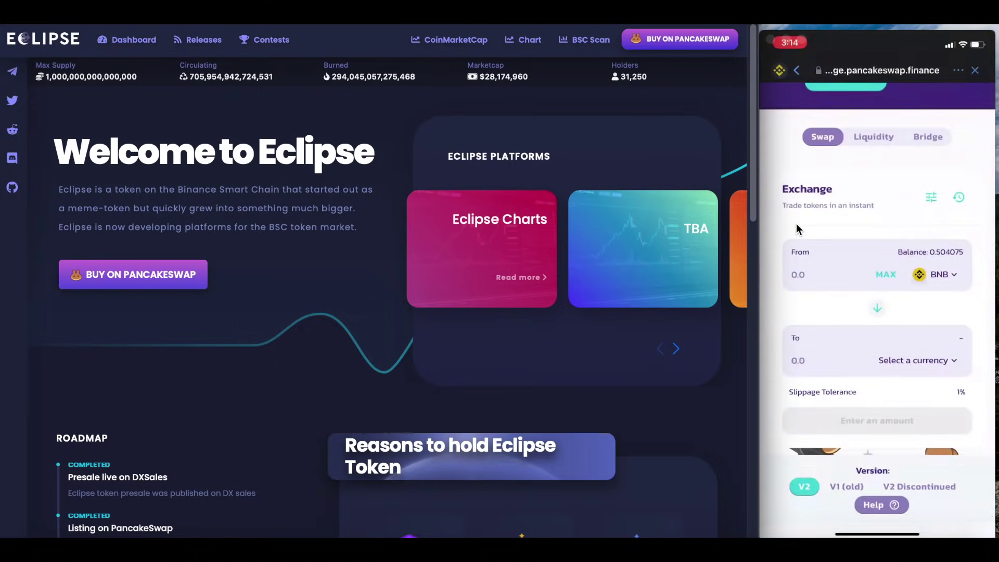
scroll(796, 223, up, 1)
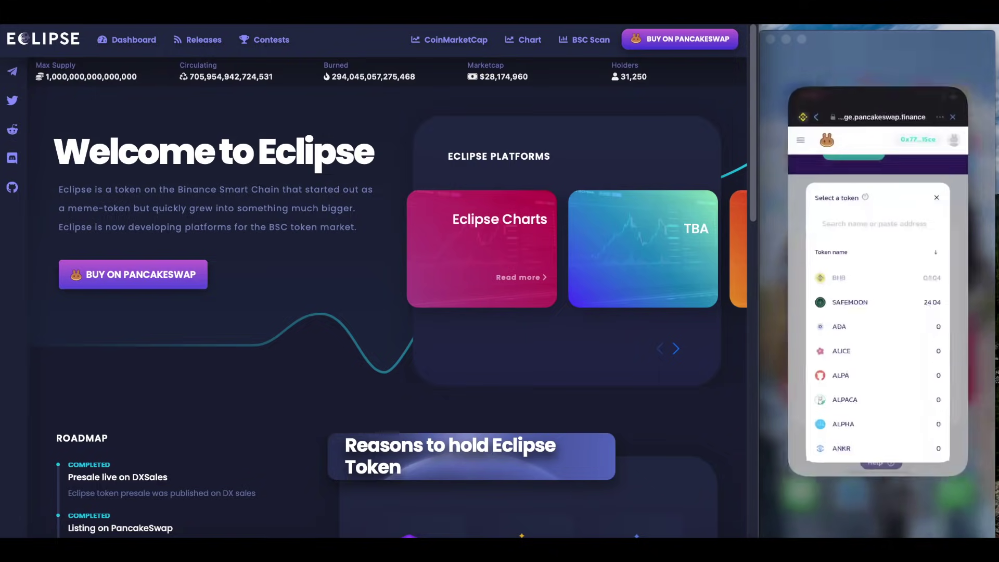
Open Eclipse's BscScan page from the official Eclipse site and copy the token's contract address.
click(583, 40)
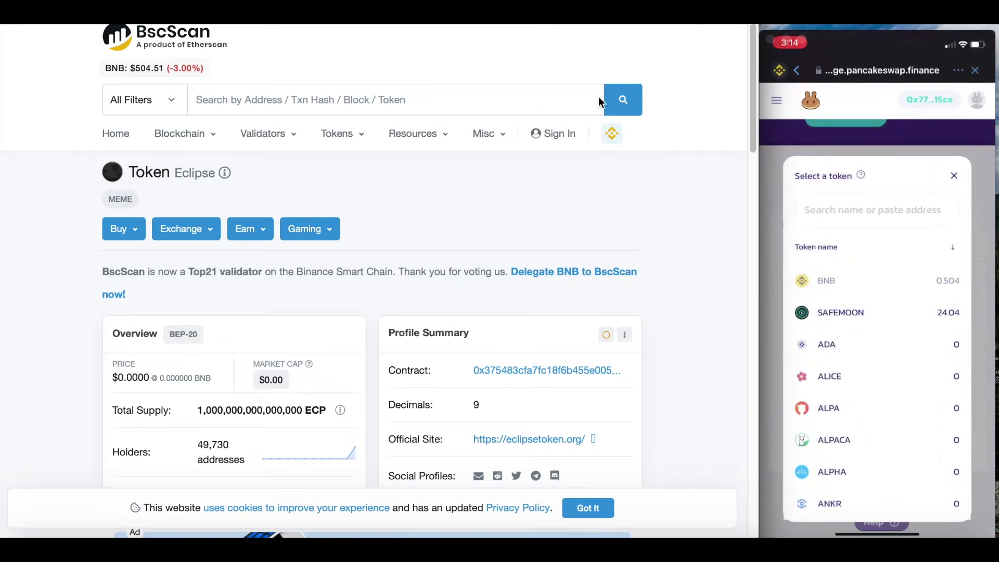
click(595, 25)
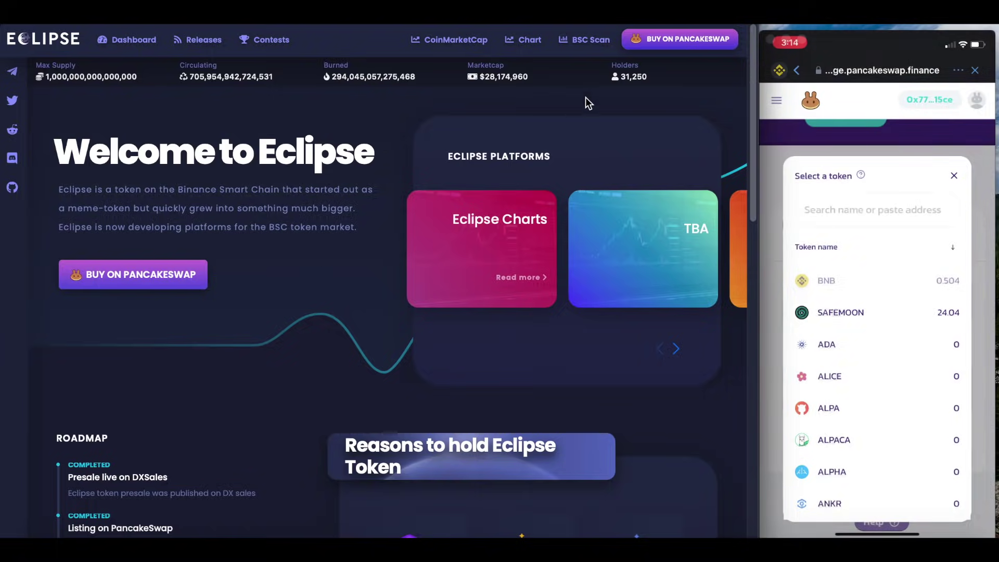
click(588, 38)
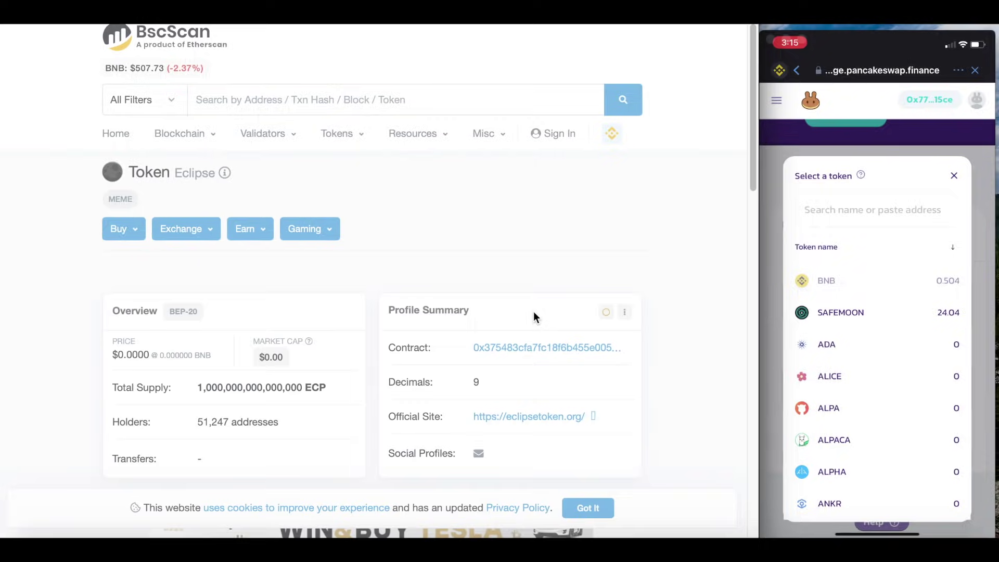
scroll(534, 315, down, 2)
scroll(533, 316, down, 2)
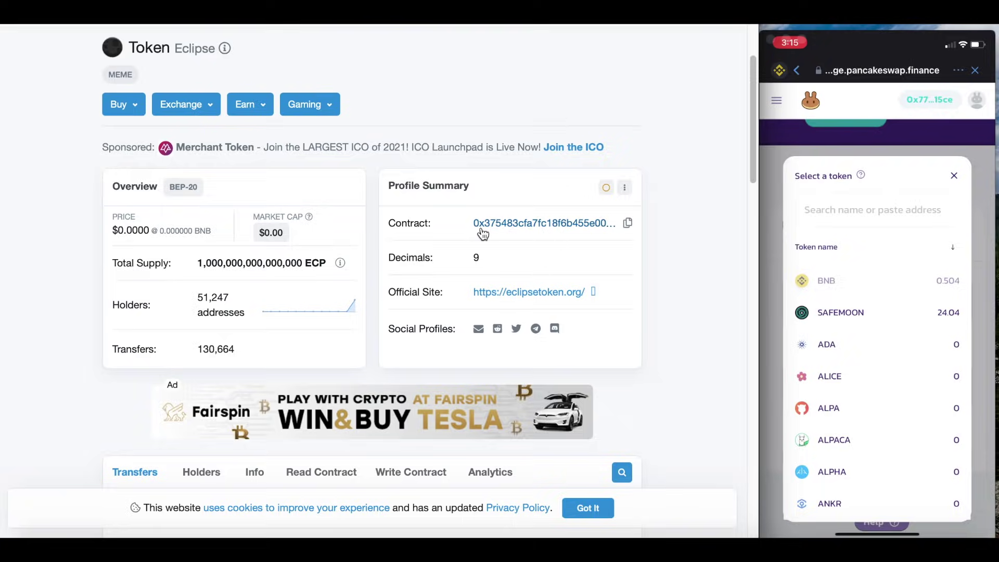
click(627, 224)
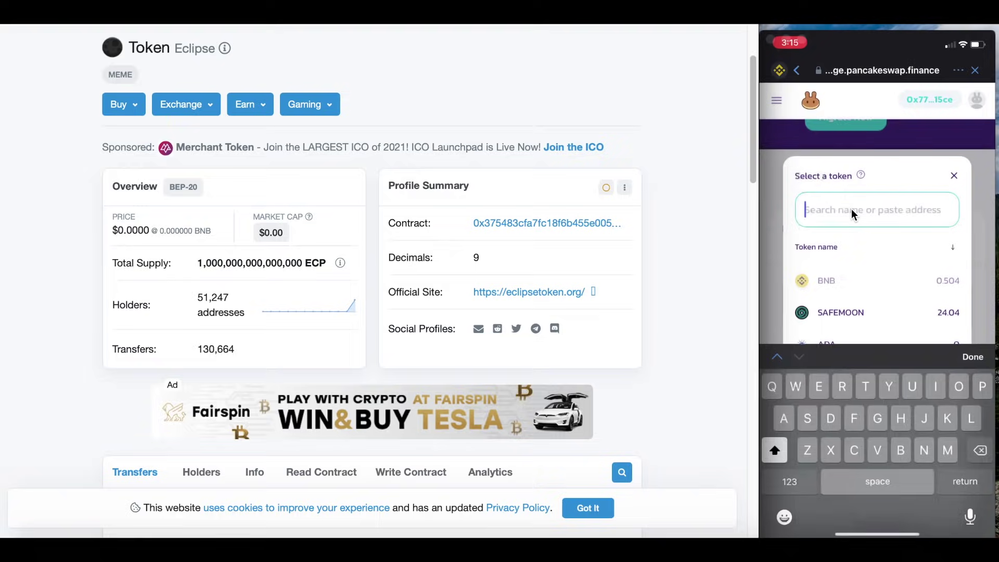
Paste the copied contract address into PancakeSwap's token search and select ECP as the token to receive.
key(ctrl+v)
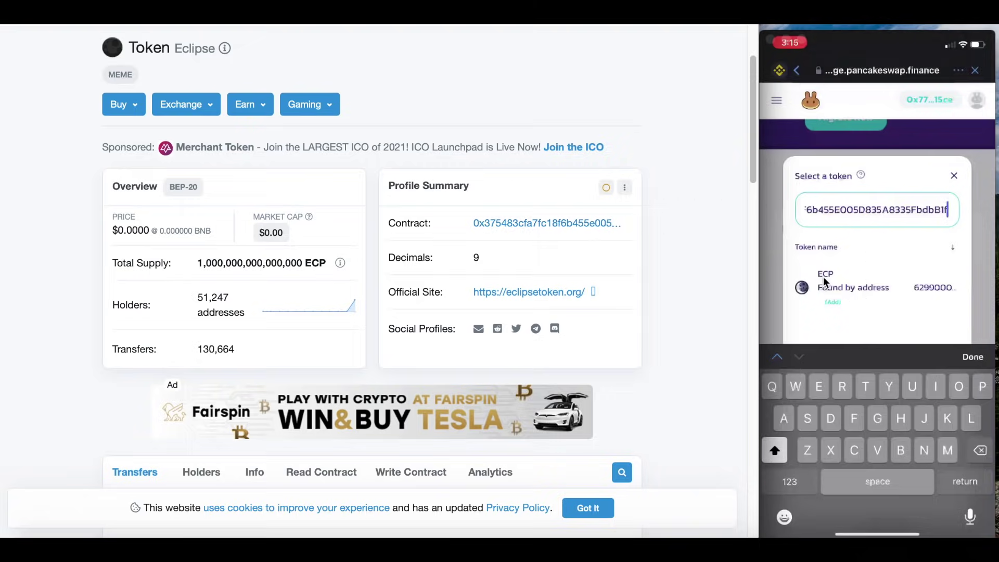
click(893, 297)
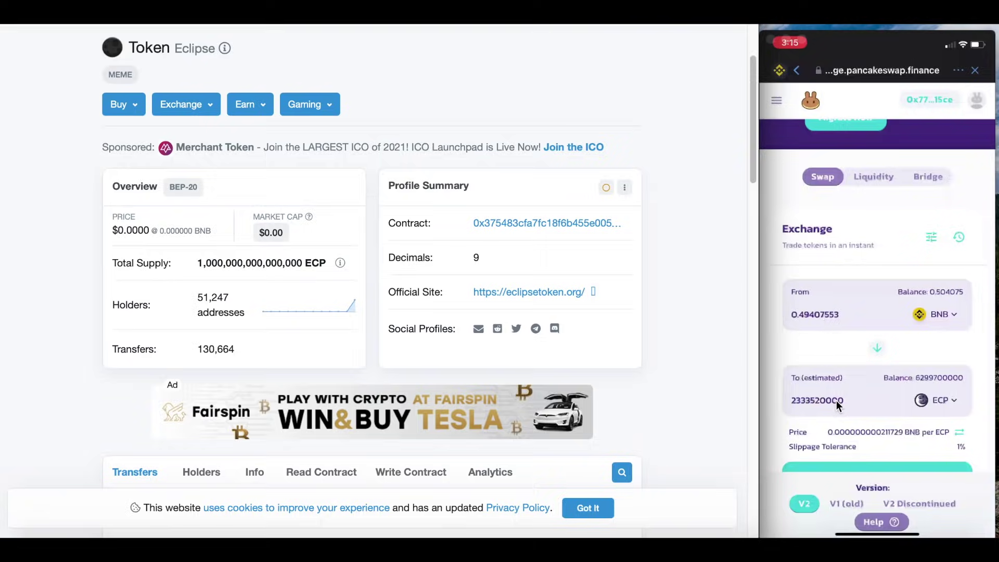
scroll(835, 401, down, 3)
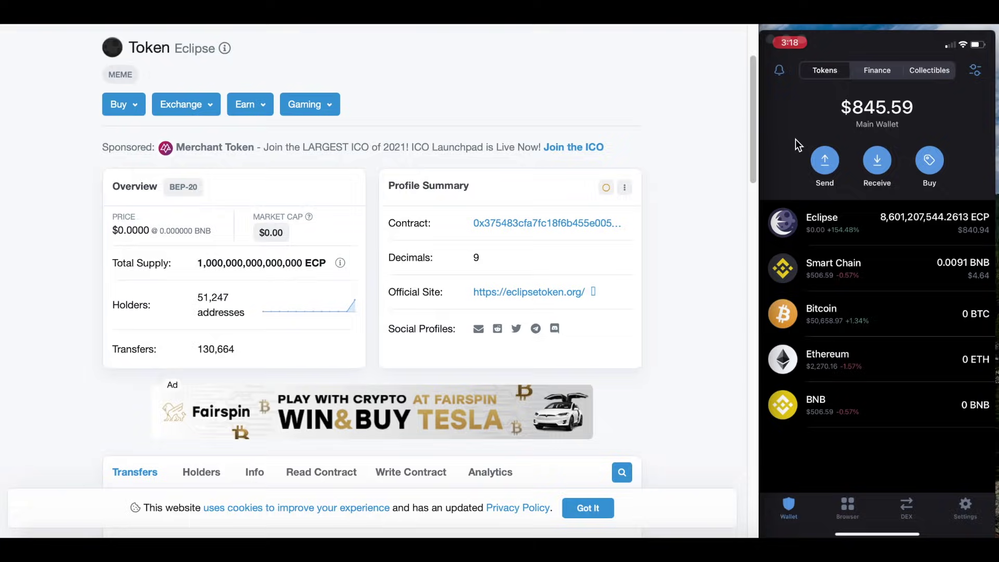
scroll(649, 75, up, 3)
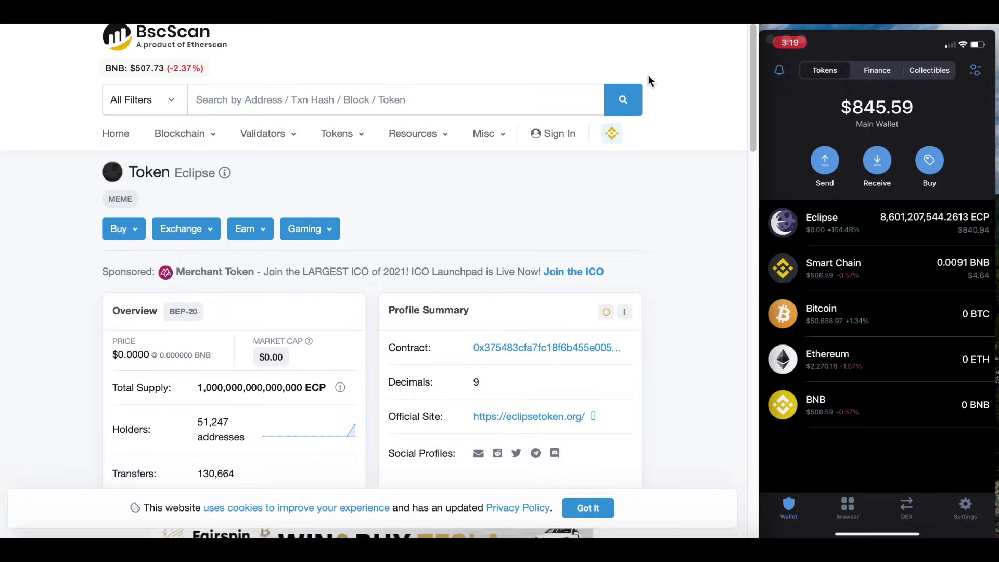